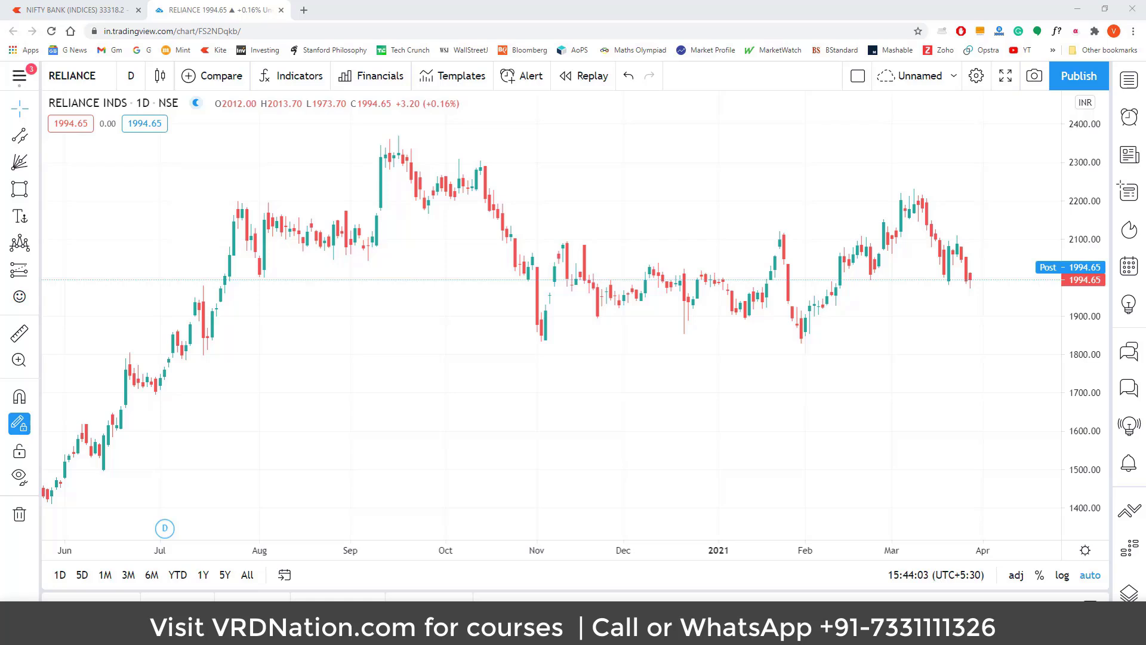
# Place a horizontal support line on the RELIANCE daily chart at about 1903
pyautogui.click(529, 401)
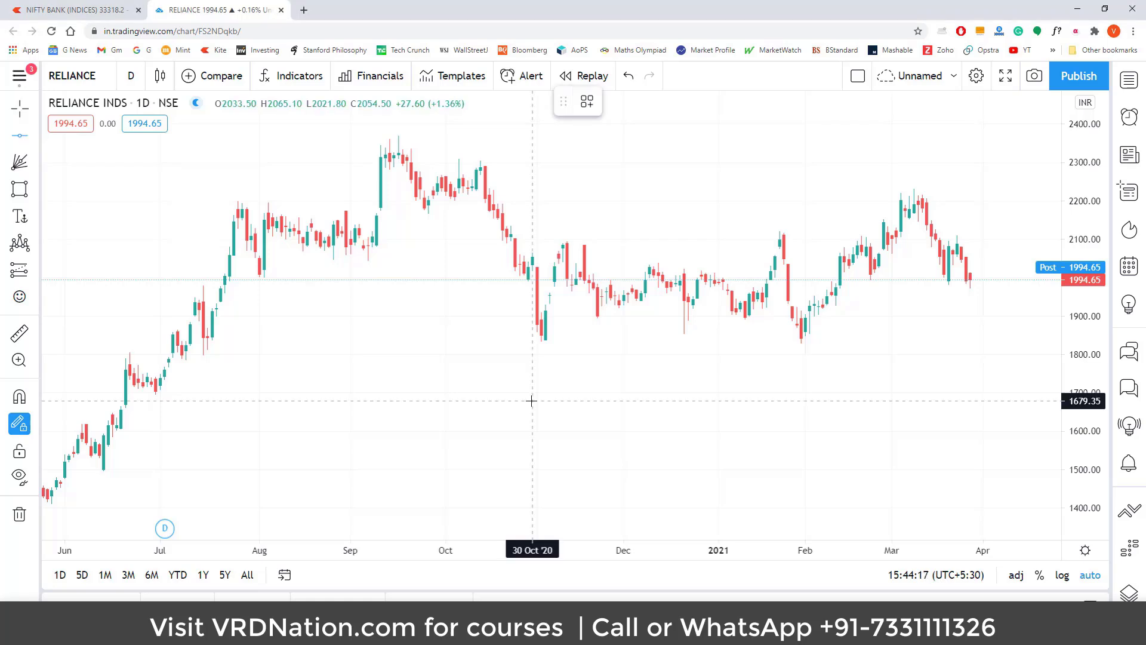
pyautogui.click(557, 314)
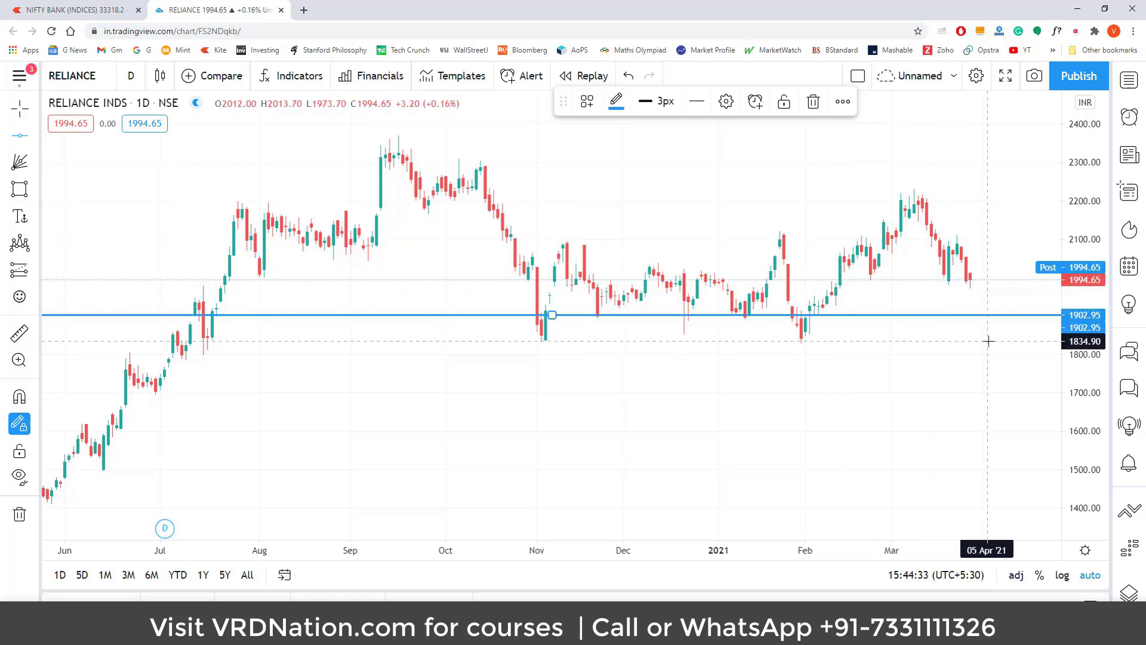
pyautogui.click(937, 355)
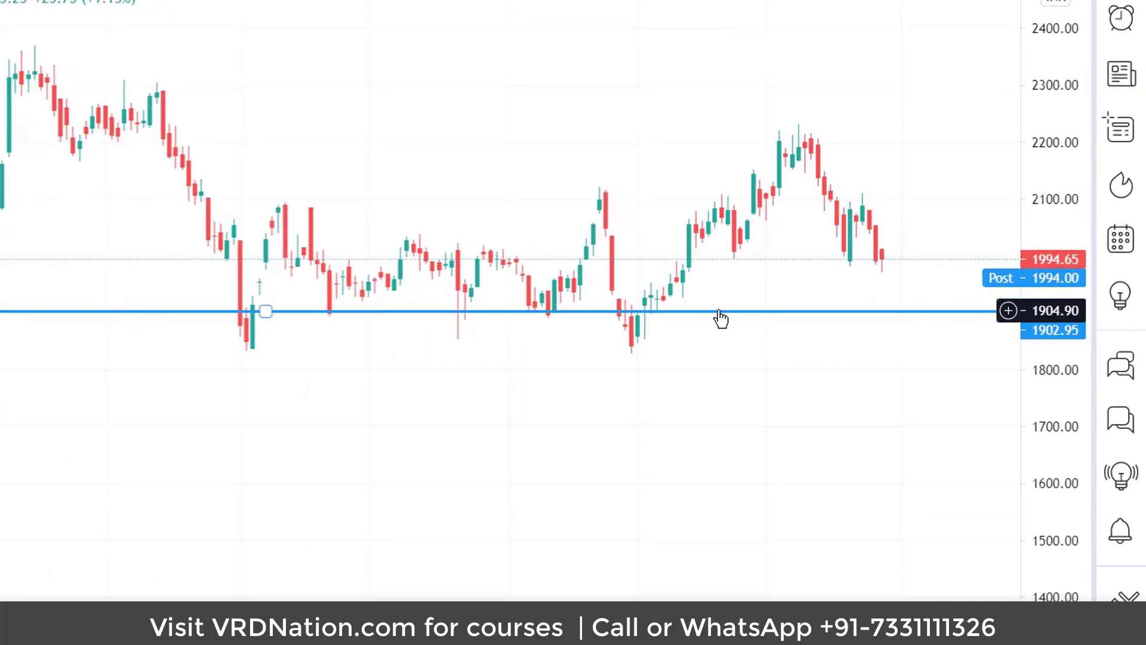
# Open a new alert for the RELIANCE horizontal line and set its condition to Crossing Down
pyautogui.rightClick(720, 320)
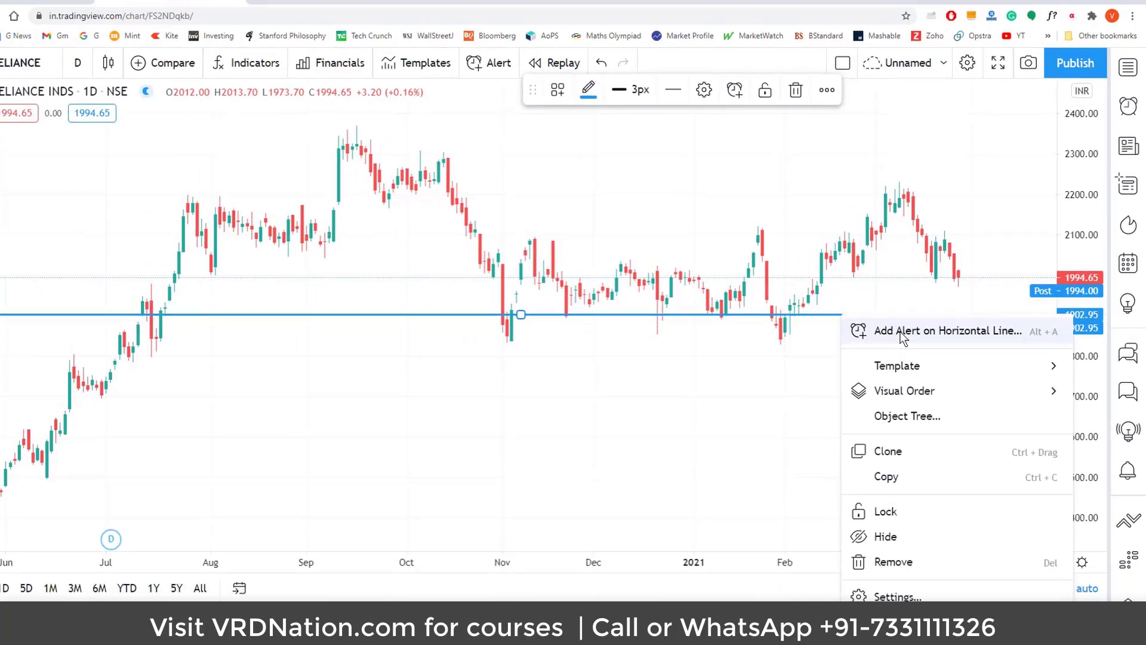
pyautogui.click(902, 333)
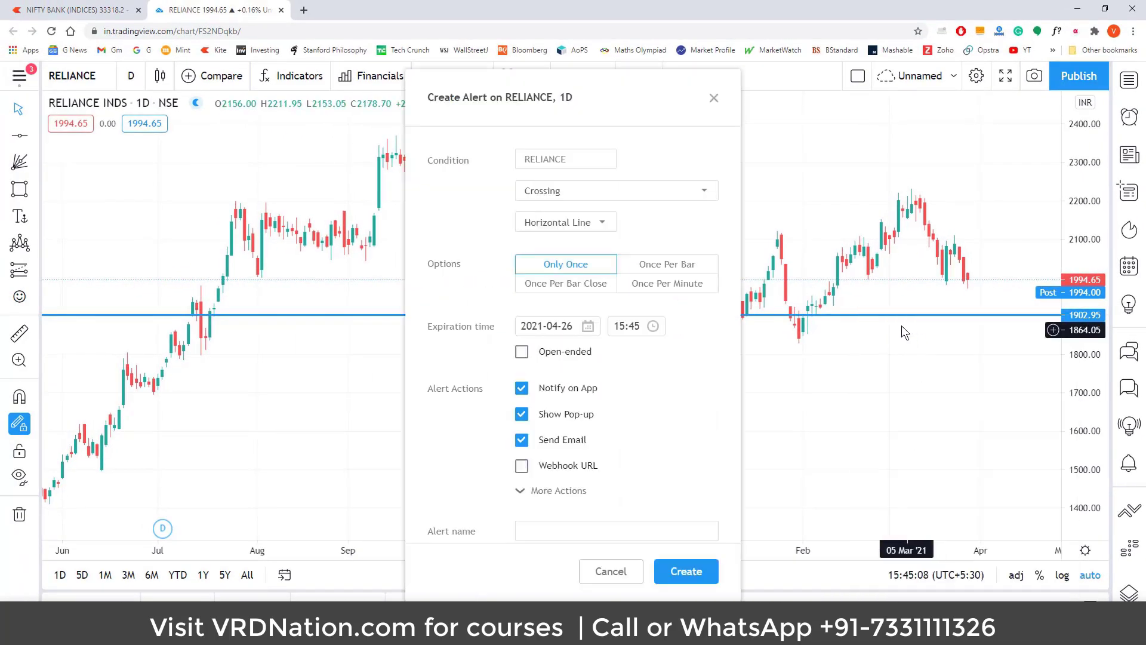
pyautogui.click(571, 191)
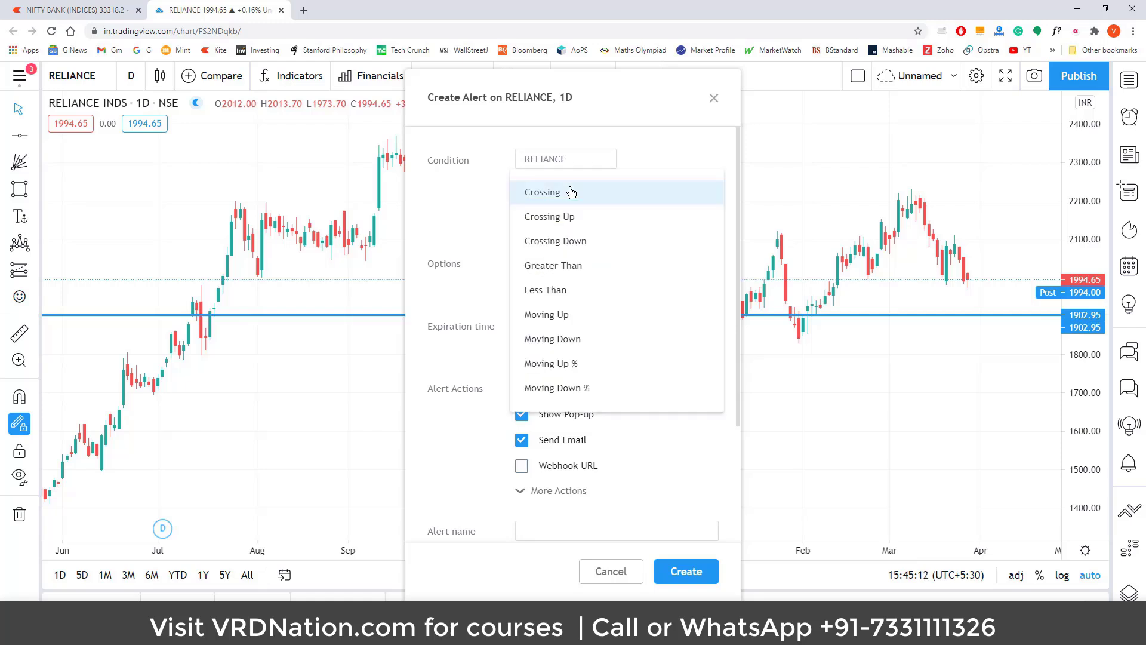
pyautogui.click(580, 246)
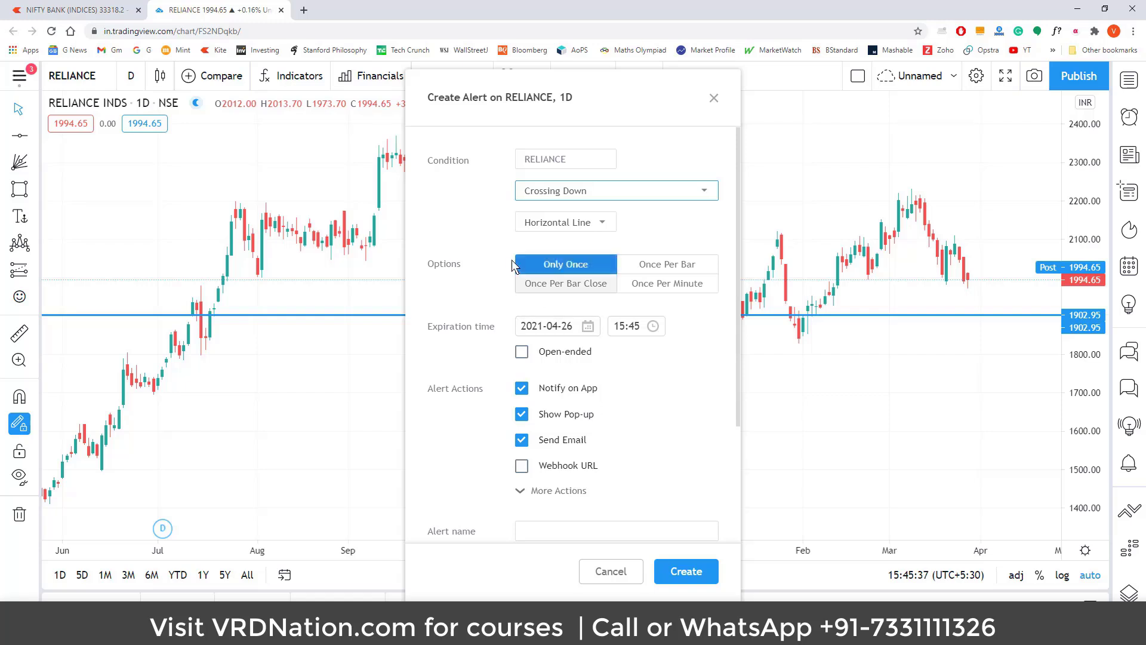
pyautogui.scroll(-1, 543, 418)
pyautogui.scroll(1, 545, 389)
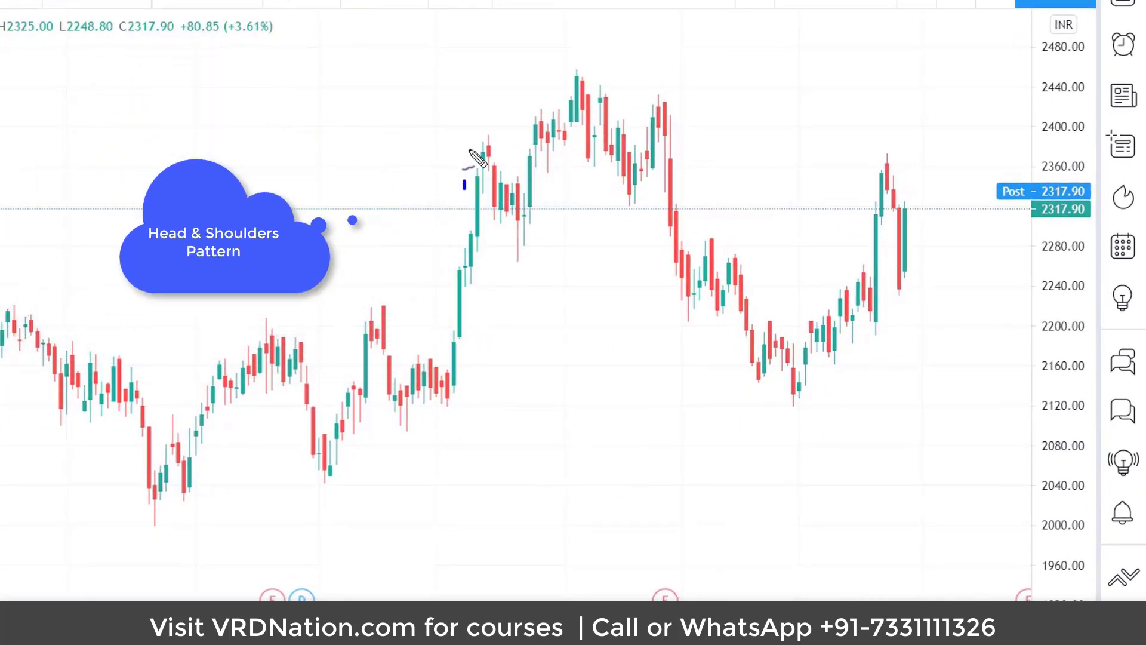
# Mark the three HINDUNILVR peaks of the head and shoulders pattern with freehand arcs and the labels LS, H and RH
pyautogui.moveTo(464, 189); pyautogui.dragTo(502, 154)
pyautogui.moveTo(396, 121)
pyautogui.mouseDown()
pyautogui.moveTo(398, 151)
pyautogui.moveTo(418, 150)
pyautogui.moveTo(428, 130)
pyautogui.moveTo(419, 143)
pyautogui.mouseUp()
pyautogui.moveTo(561, 85)
pyautogui.mouseDown()
pyautogui.moveTo(588, 75)
pyautogui.moveTo(580, 51)
pyautogui.moveTo(568, 67)
pyautogui.mouseUp()
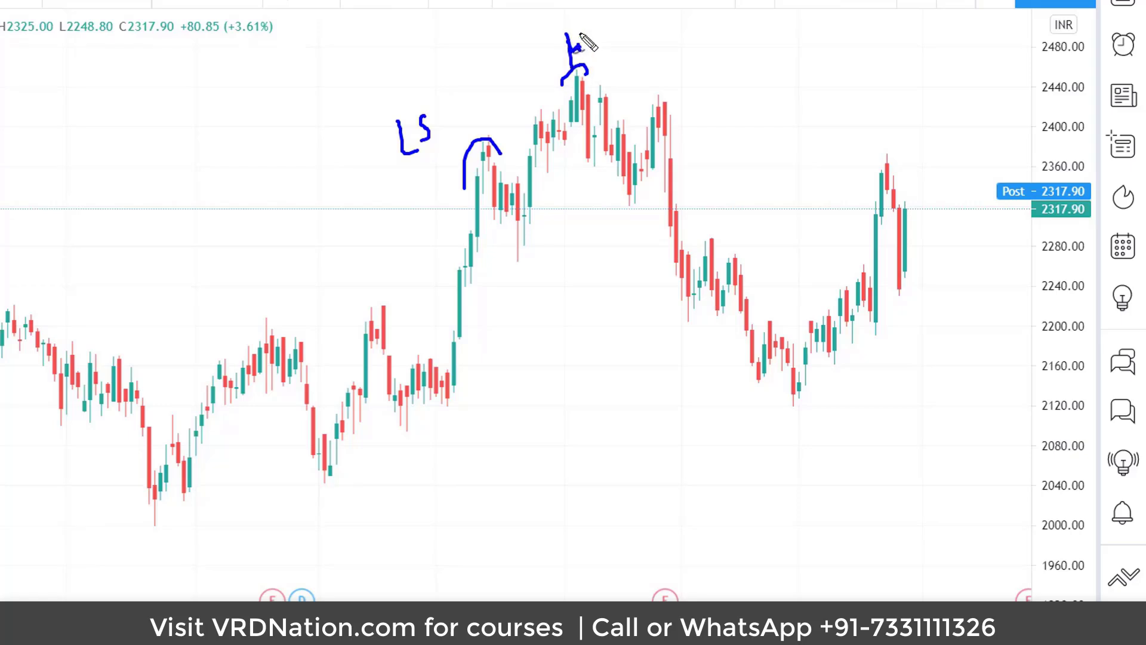
pyautogui.moveTo(587, 28); pyautogui.dragTo(591, 66)
pyautogui.moveTo(650, 111)
pyautogui.mouseDown()
pyautogui.moveTo(660, 88)
pyautogui.moveTo(681, 107)
pyautogui.mouseUp()
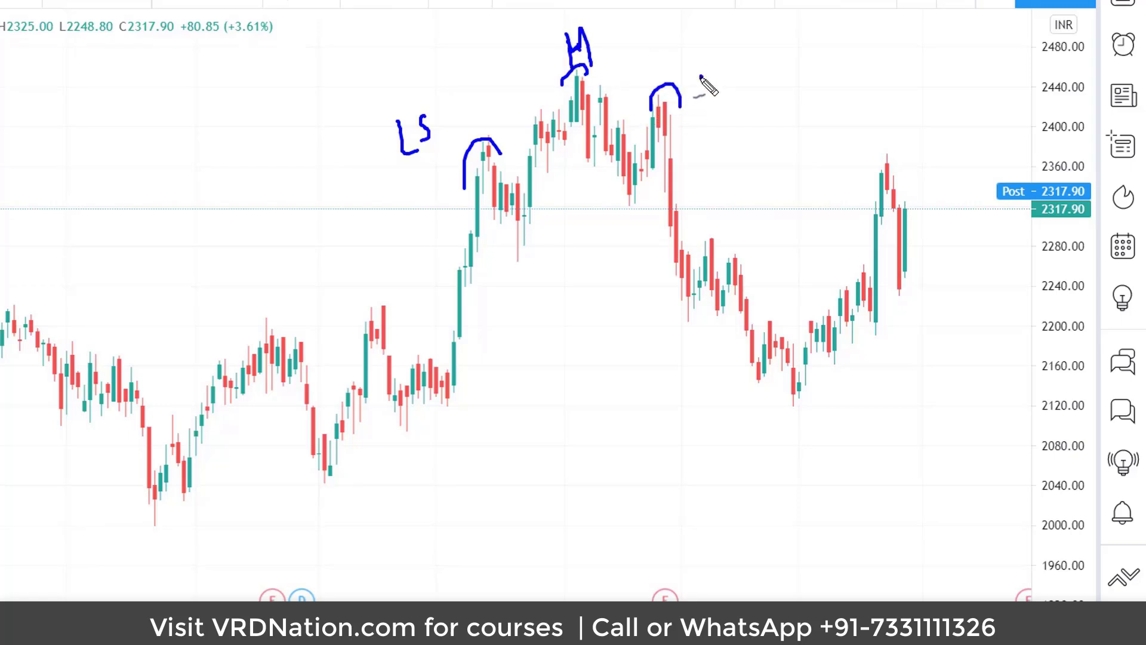
pyautogui.moveTo(696, 60); pyautogui.dragTo(697, 92)
pyautogui.moveTo(696, 60); pyautogui.dragTo(714, 92)
pyautogui.moveTo(714, 76)
pyautogui.mouseDown()
pyautogui.moveTo(732, 73)
pyautogui.moveTo(733, 93)
pyautogui.mouseUp()
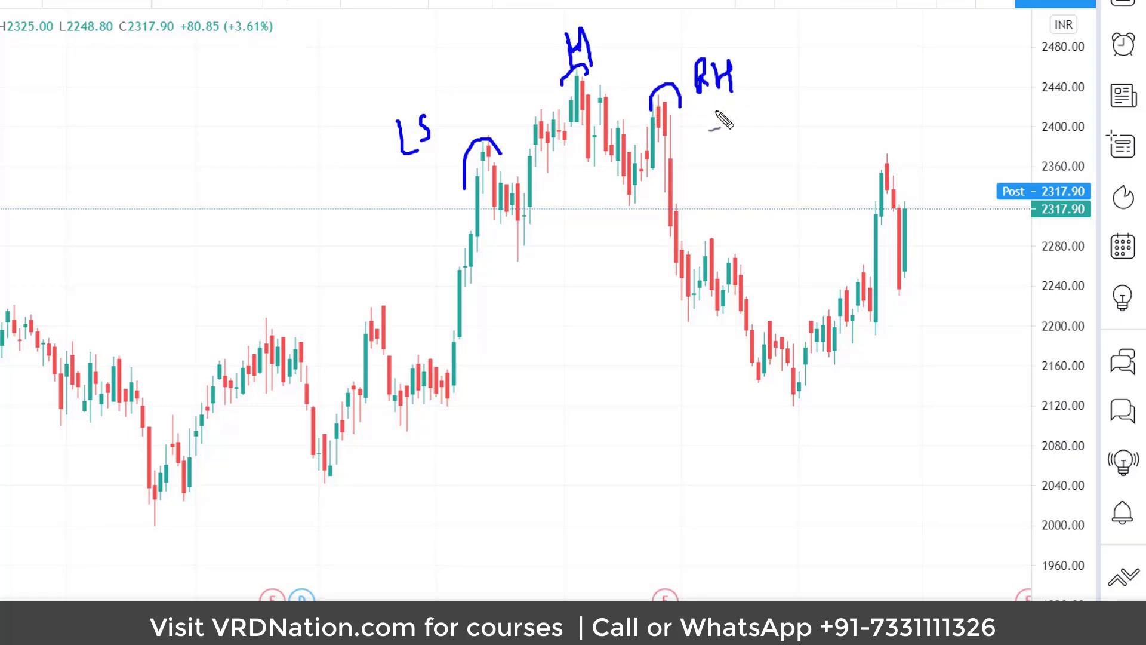
# Sketch a freehand rising neckline under the peaks with a downward arrow at the breakdown, and clear the annotations
pyautogui.moveTo(217, 334)
pyautogui.mouseDown()
pyautogui.moveTo(495, 273)
pyautogui.moveTo(964, 121)
pyautogui.mouseUp()
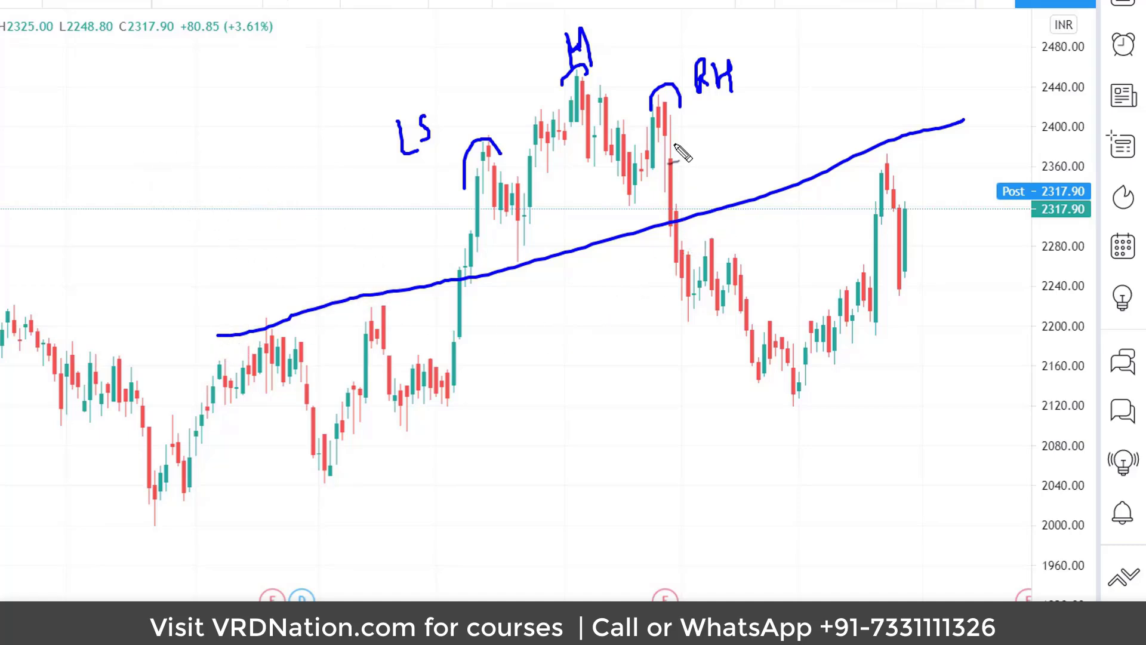
pyautogui.moveTo(686, 189); pyautogui.dragTo(691, 254)
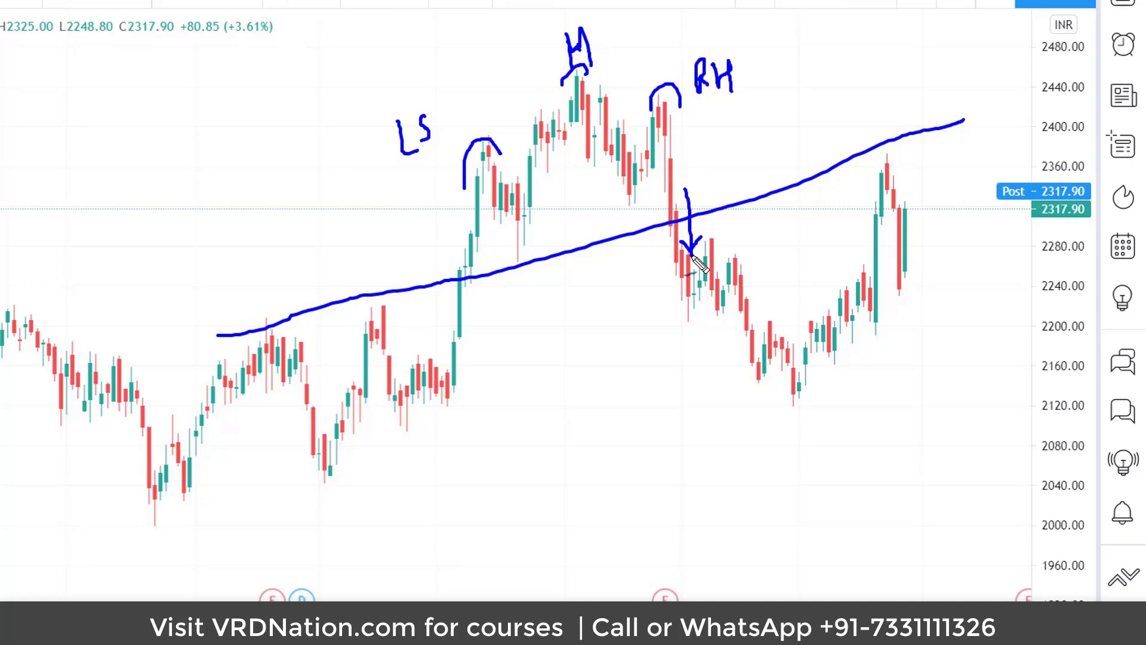
pyautogui.press('Escape')
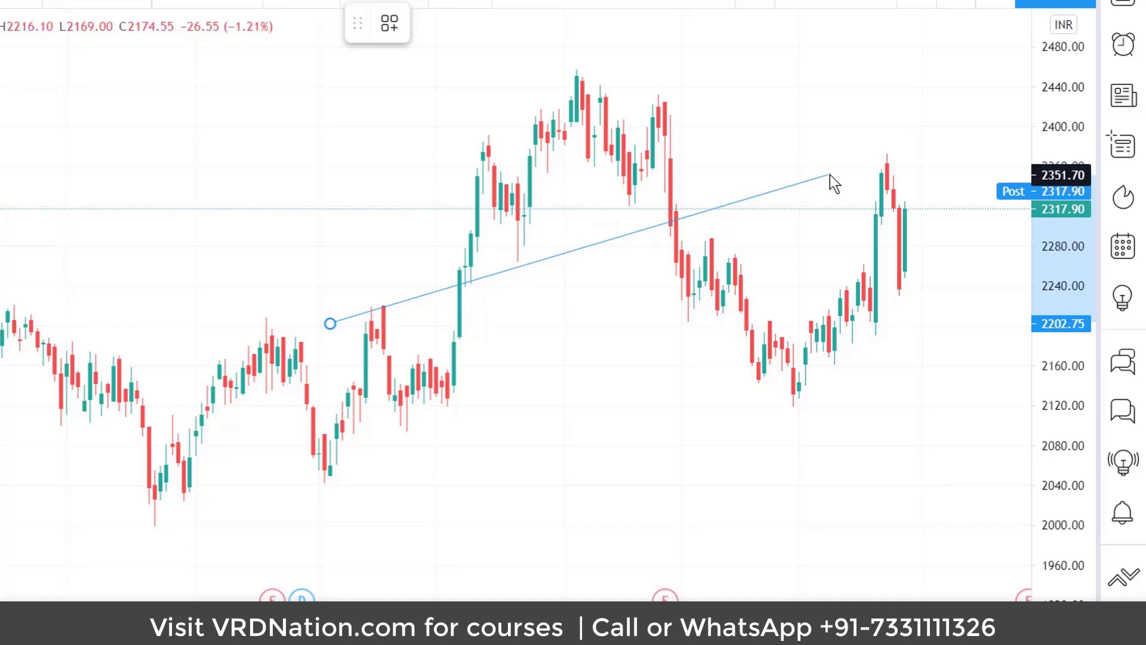
# Draw a neckline trend line from about 2203 to 2385 on HINDUNILVR and set up a Crossing Down alert on it
pyautogui.click(924, 142)
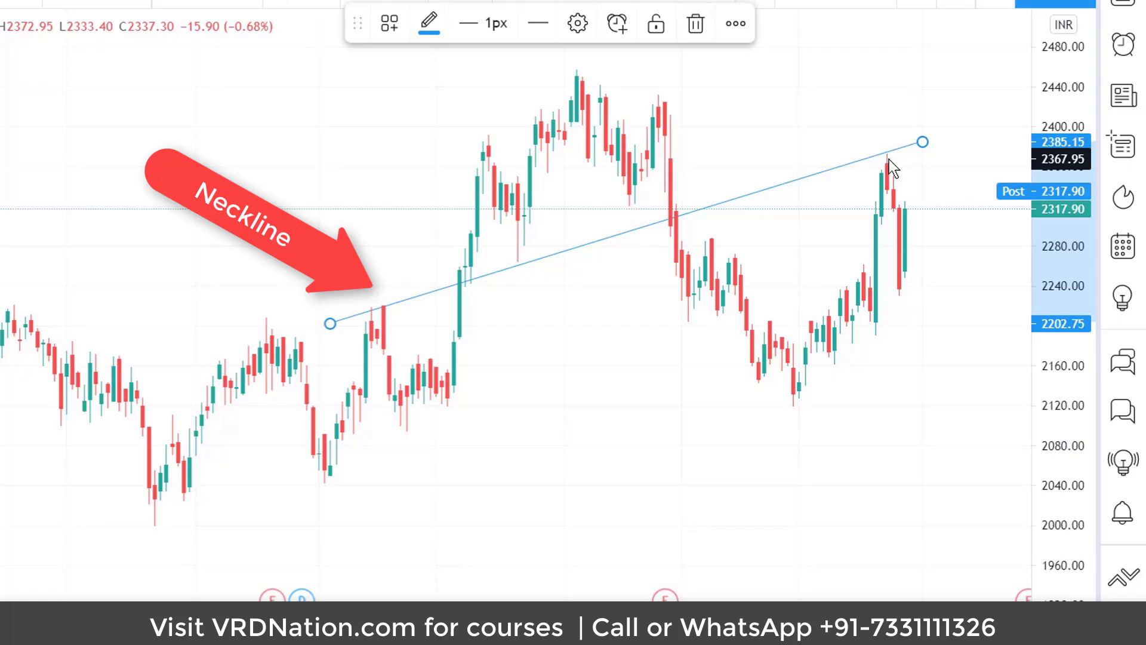
pyautogui.rightClick(802, 187)
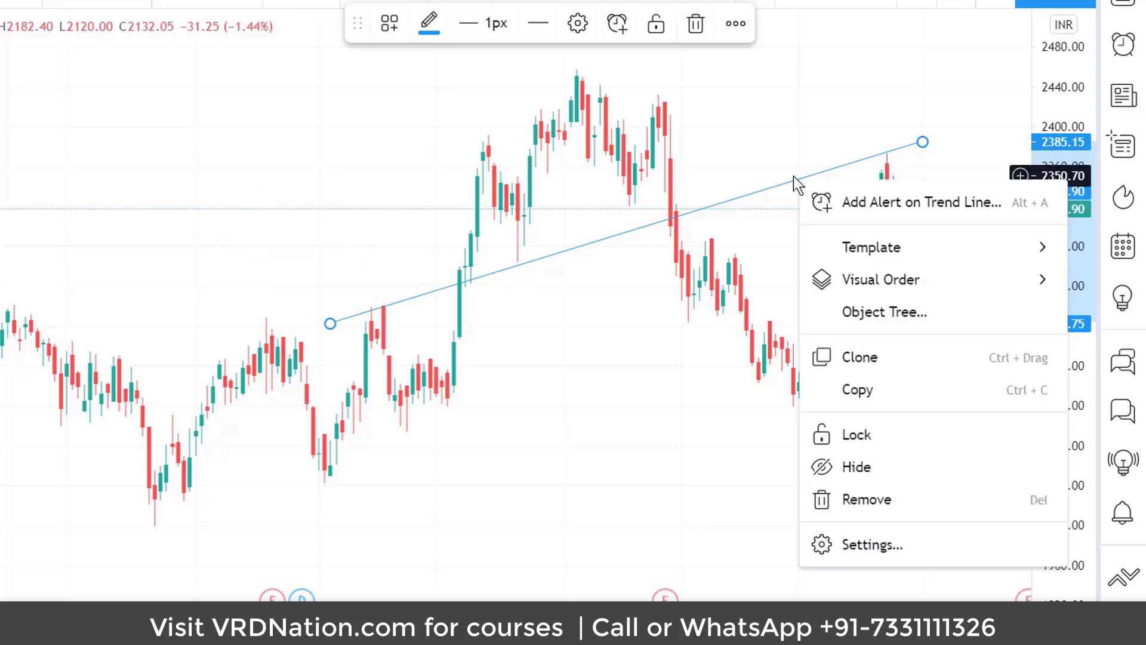
pyautogui.click(891, 203)
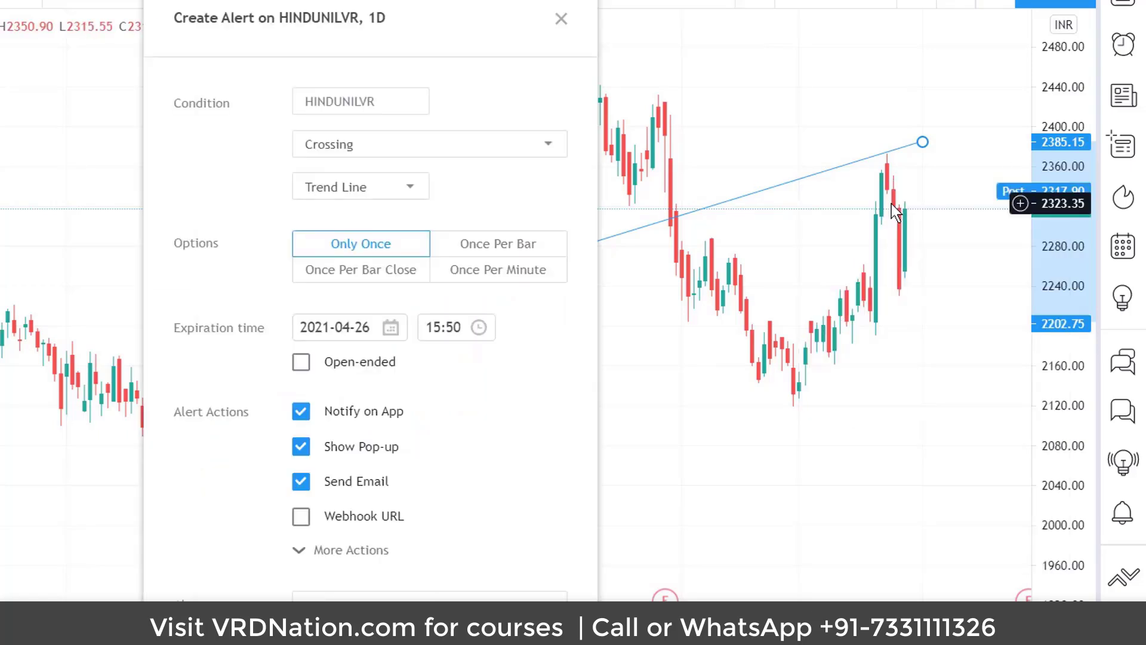
pyautogui.click(367, 149)
pyautogui.click(374, 214)
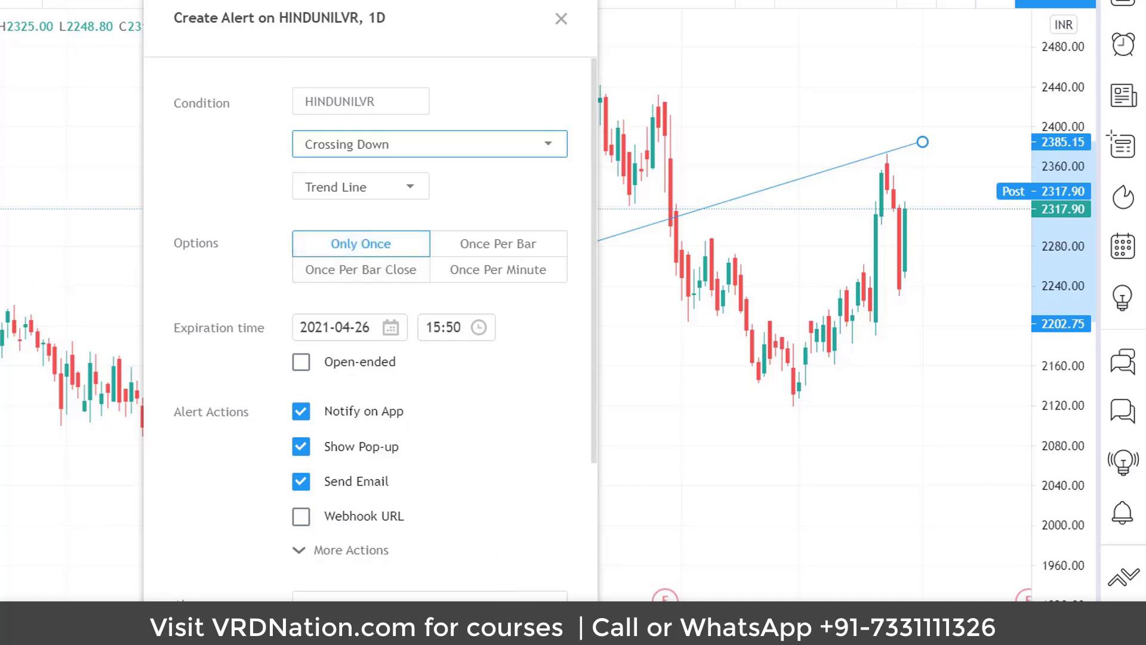
pyautogui.click(531, 621)
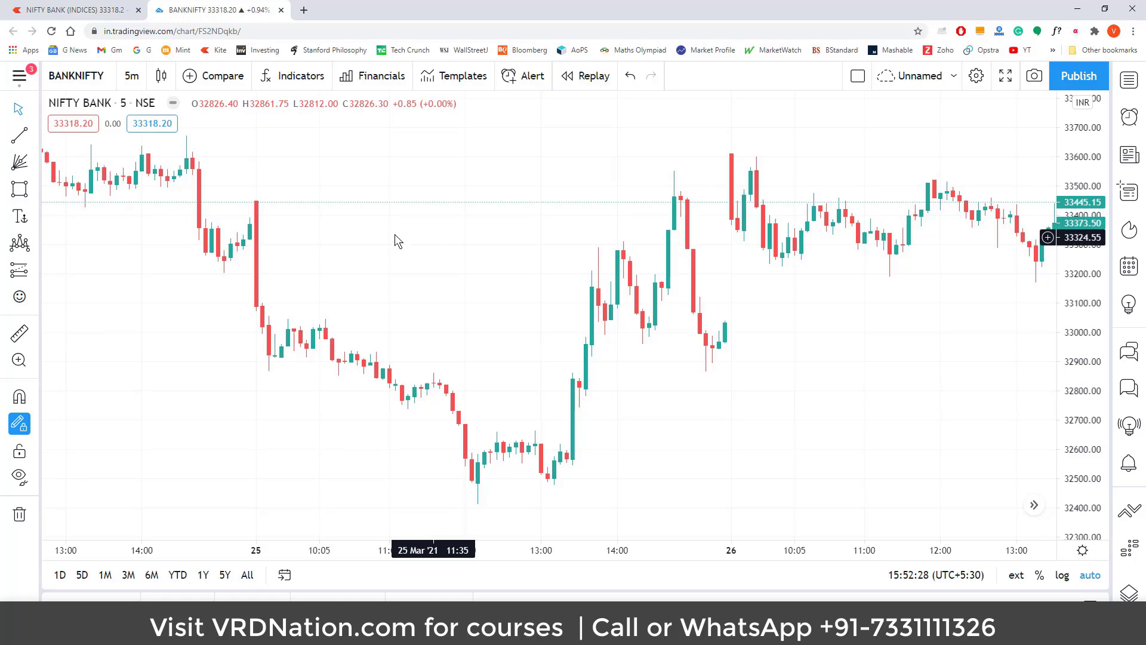
# Draw two converging trend lines around the 26 March BANKNIFTY candles, one from about 33154 to 33444, the other from about 33638 to 33444
pyautogui.click(34, 135)
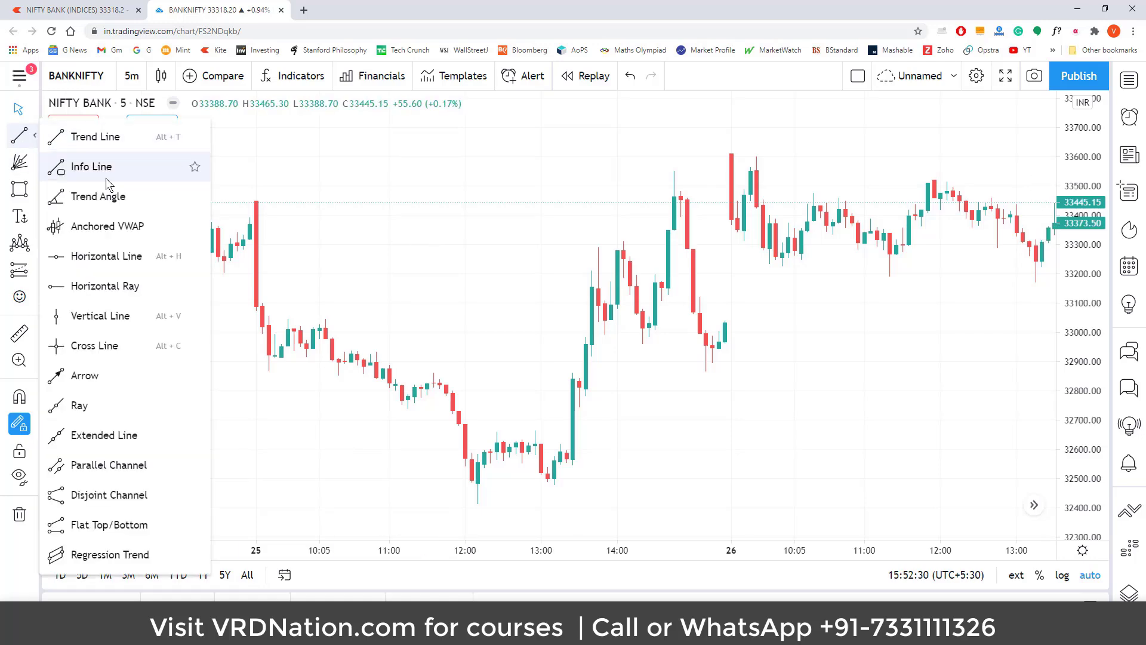
pyautogui.click(89, 136)
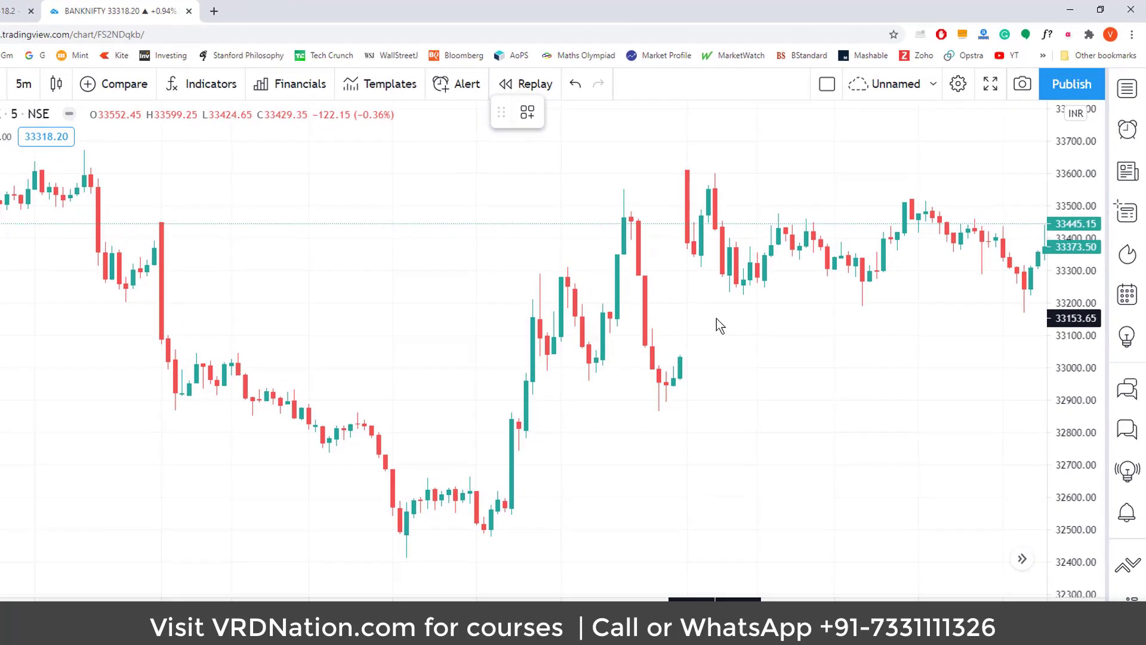
pyautogui.click(715, 319)
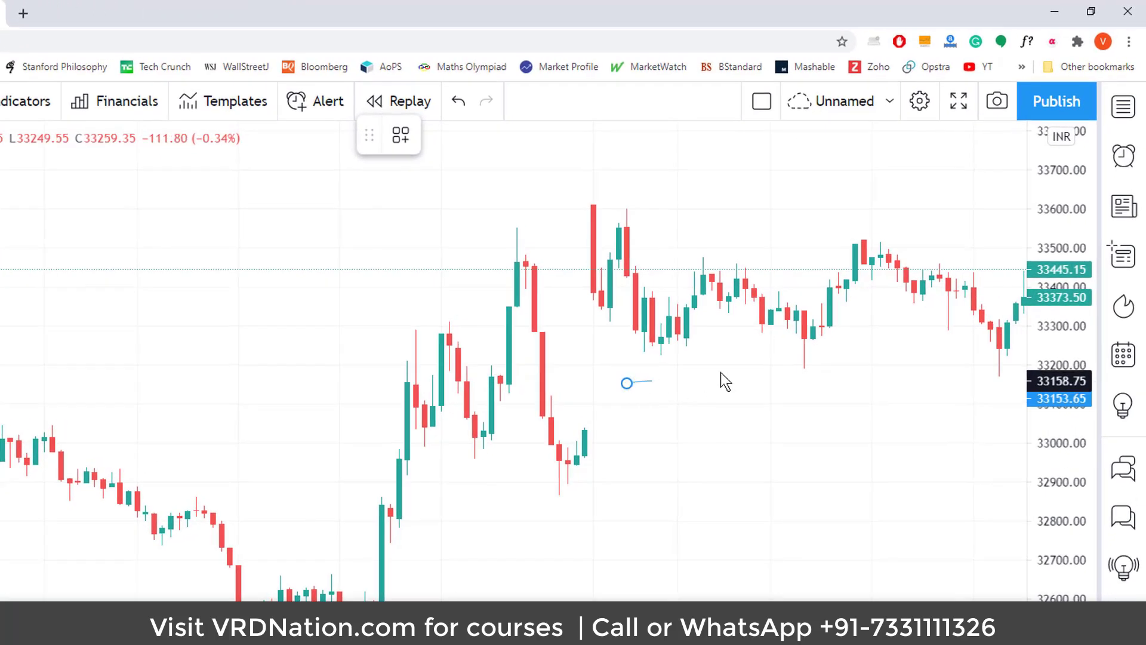
pyautogui.click(1015, 269)
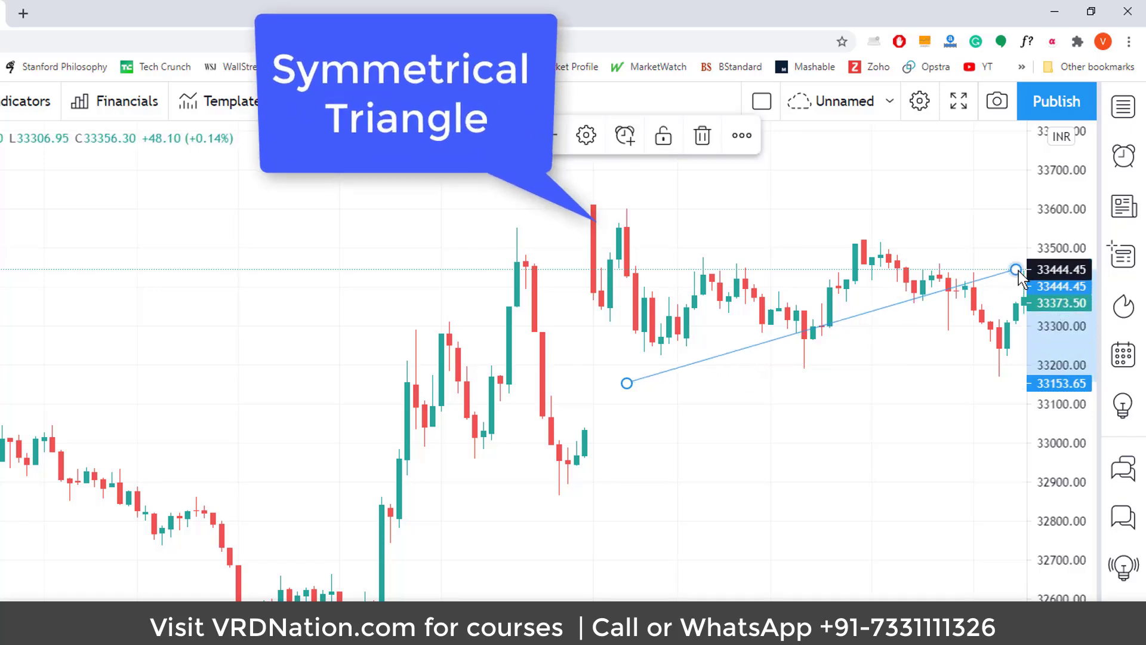
pyautogui.click(585, 194)
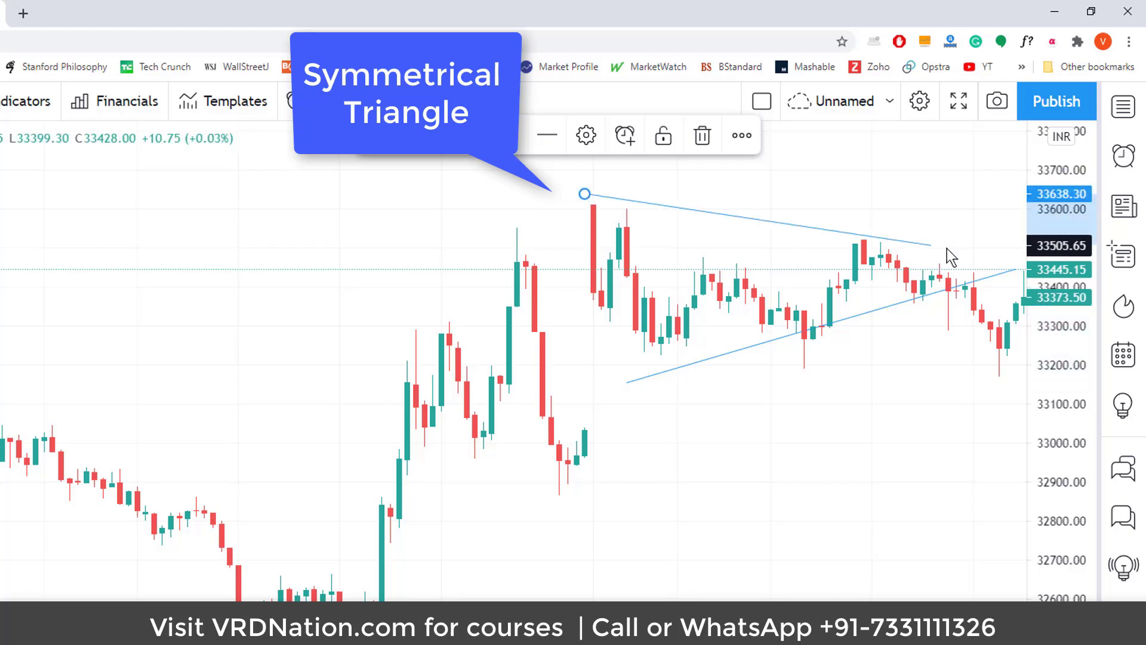
pyautogui.click(1027, 273)
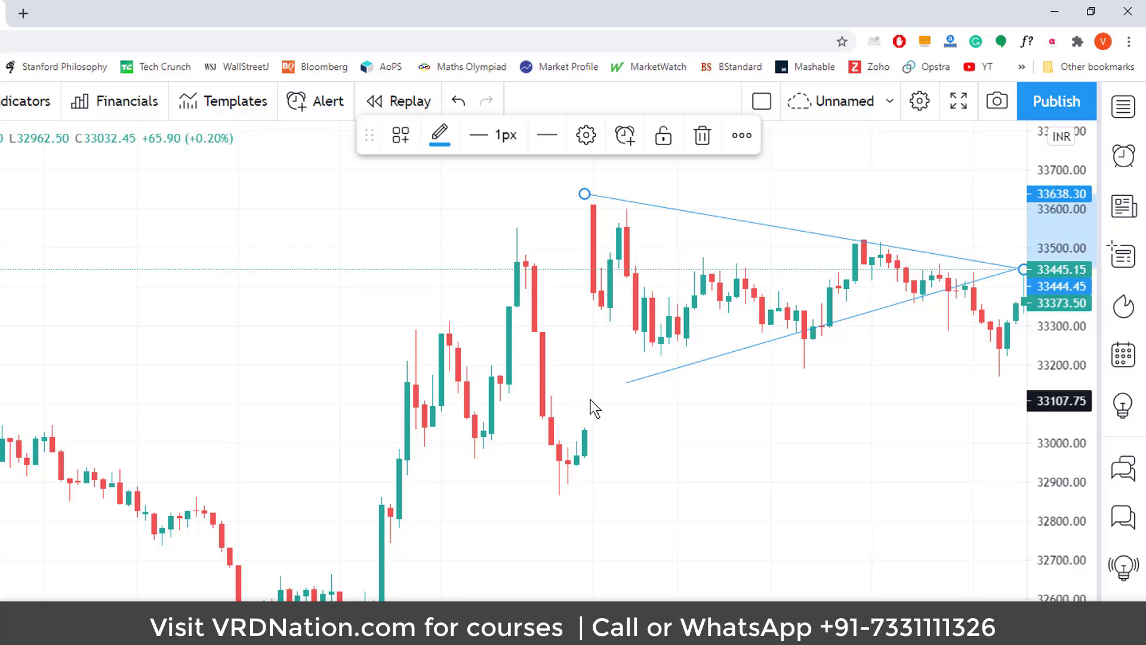
# Open an alert for the triangle's lower trend line, set its condition to Crossing Down, and leave the dialog
pyautogui.click(920, 303)
pyautogui.rightClick(919, 304)
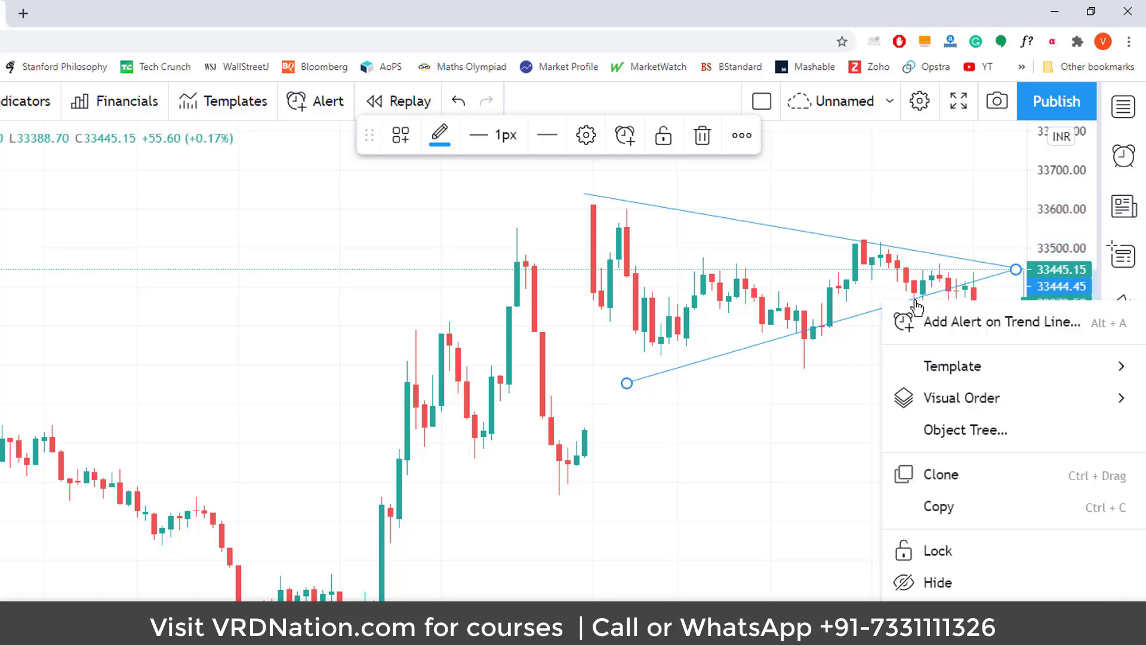
pyautogui.click(959, 322)
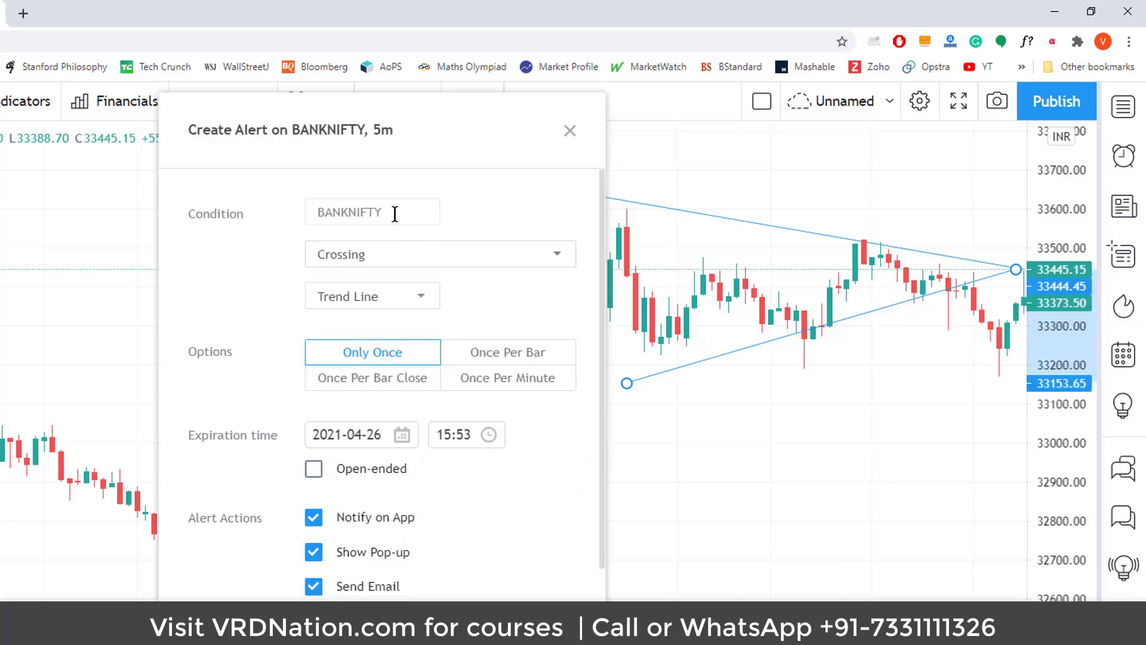
pyautogui.click(418, 255)
pyautogui.click(417, 321)
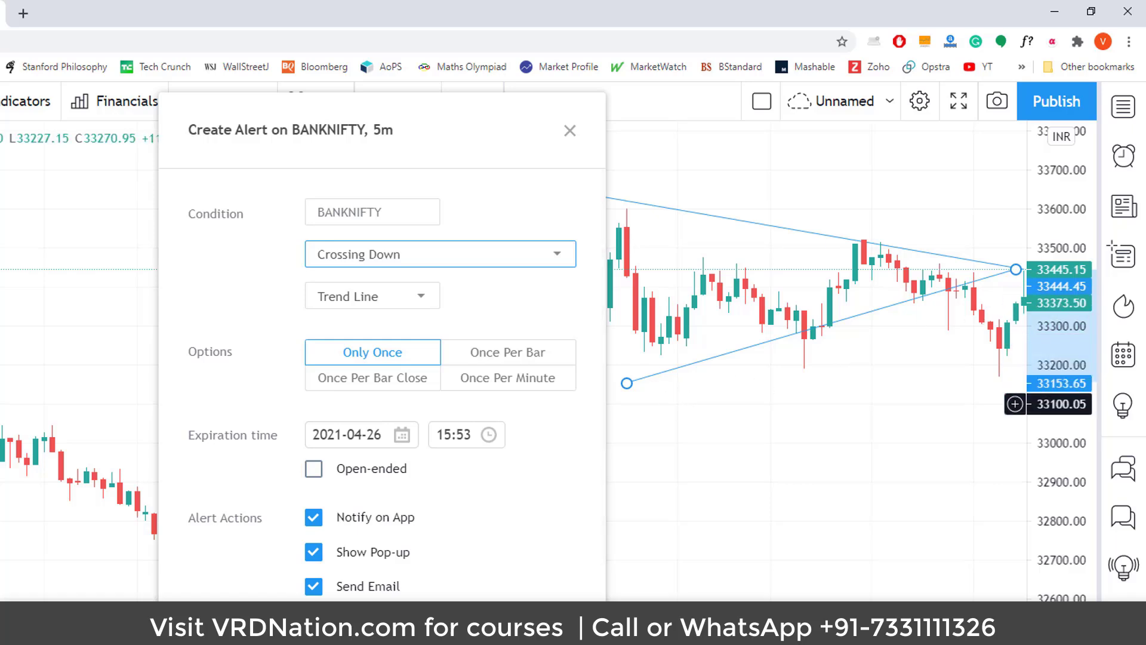
pyautogui.press('Escape')
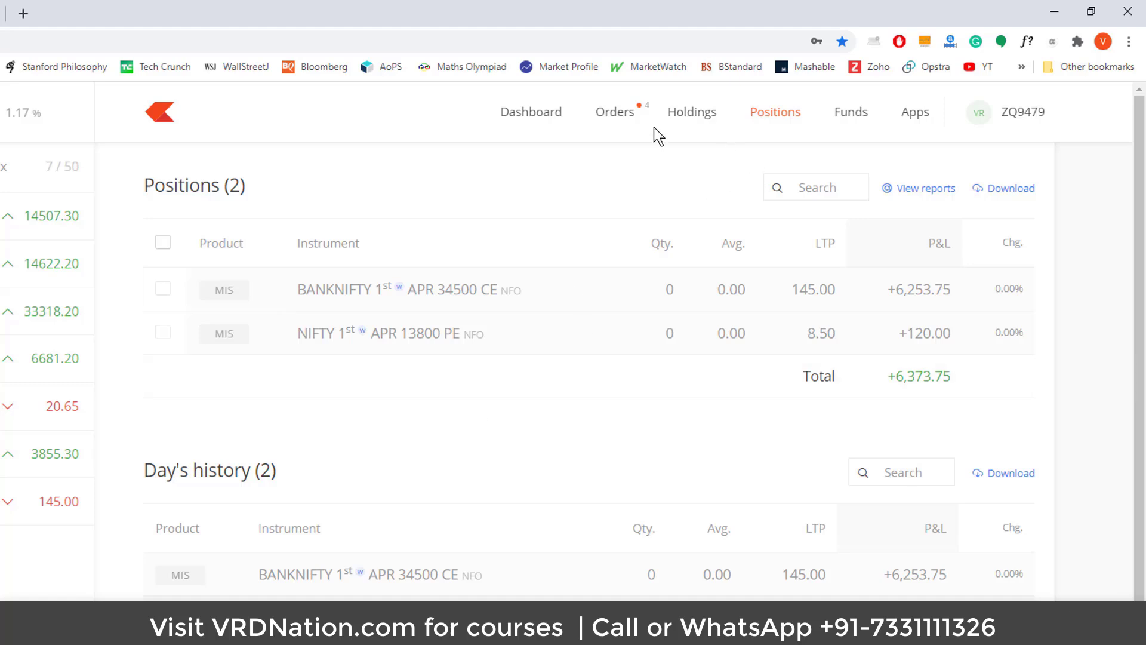
# Review the day's executed orders in Kite and return to the positions overview
pyautogui.click(624, 117)
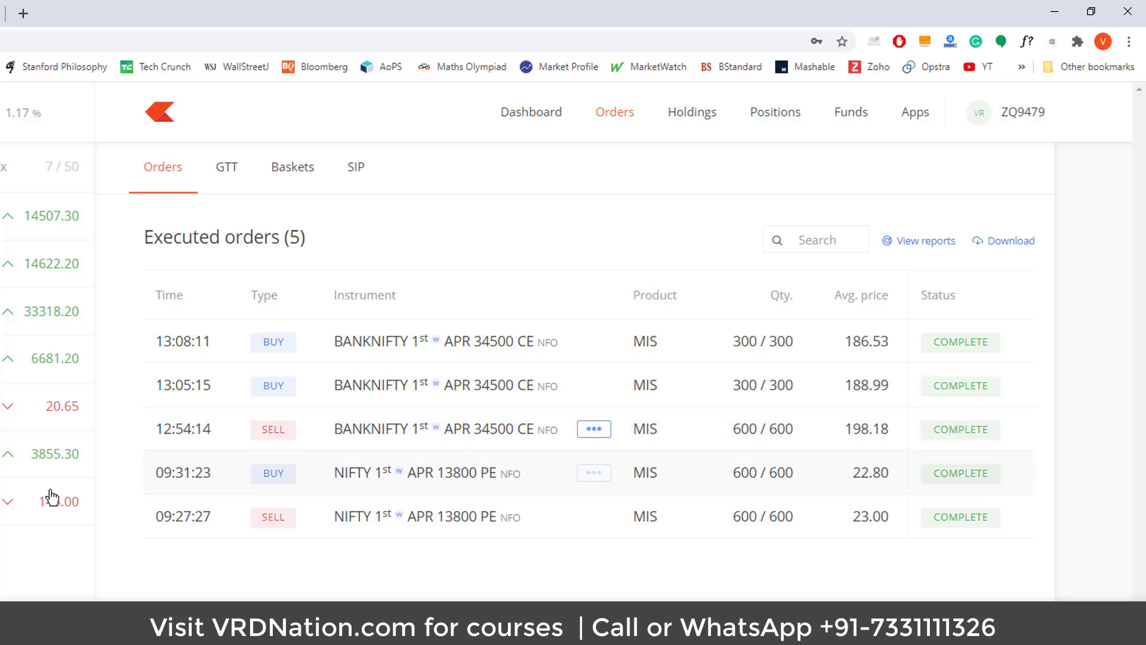
pyautogui.click(765, 129)
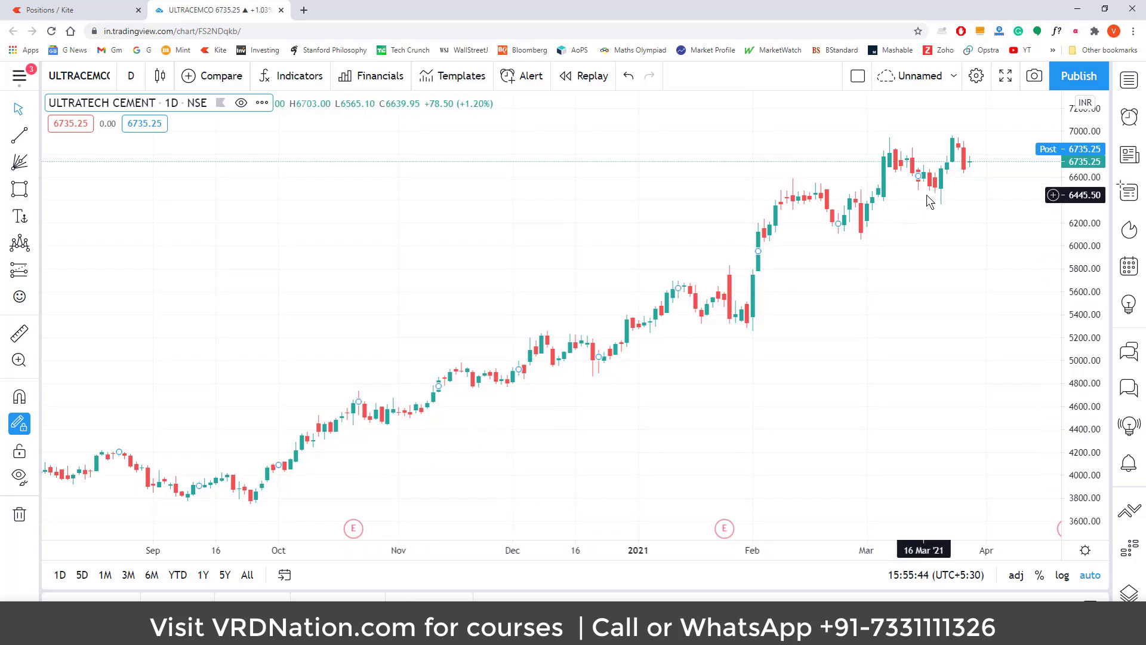
# Draw a rising parallel channel around the ULTRACEMCO uptrend, its lower edge from about 3764 on 28 Sep '20 to 6328 on 20 Apr '21
pyautogui.click(13, 138)
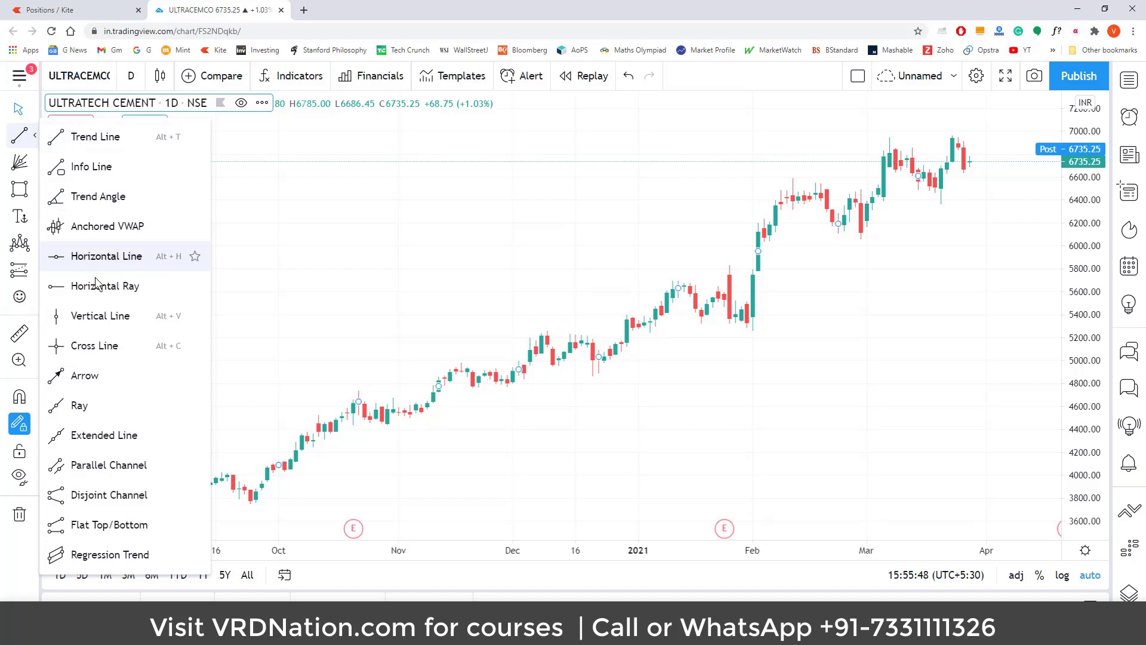
pyautogui.click(144, 466)
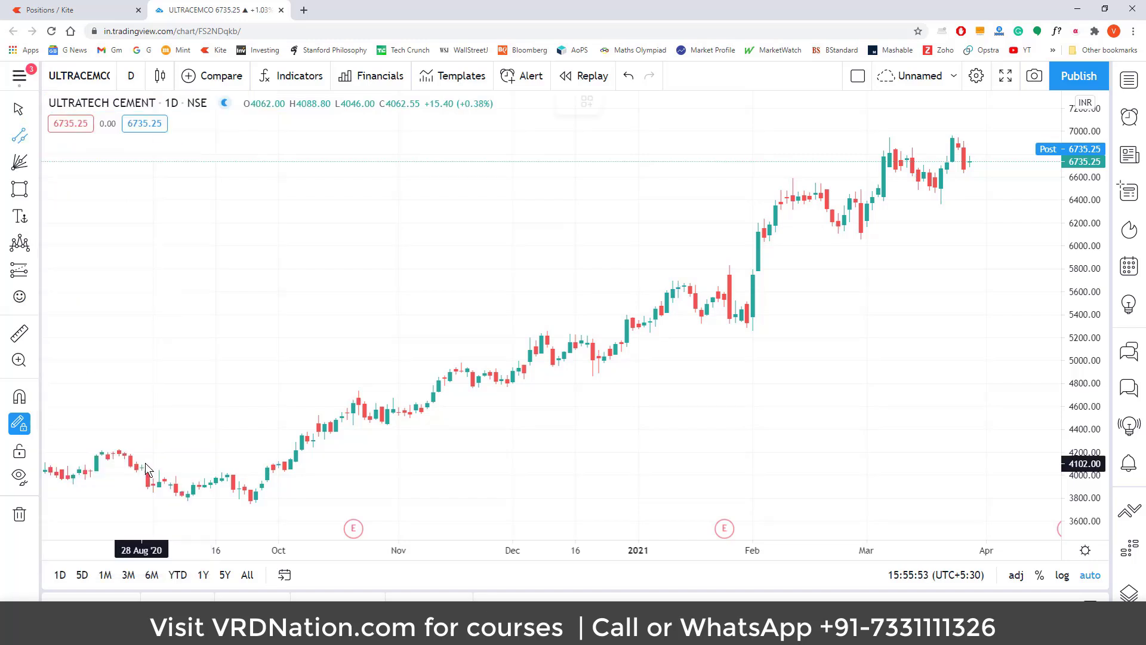
pyautogui.click(260, 503)
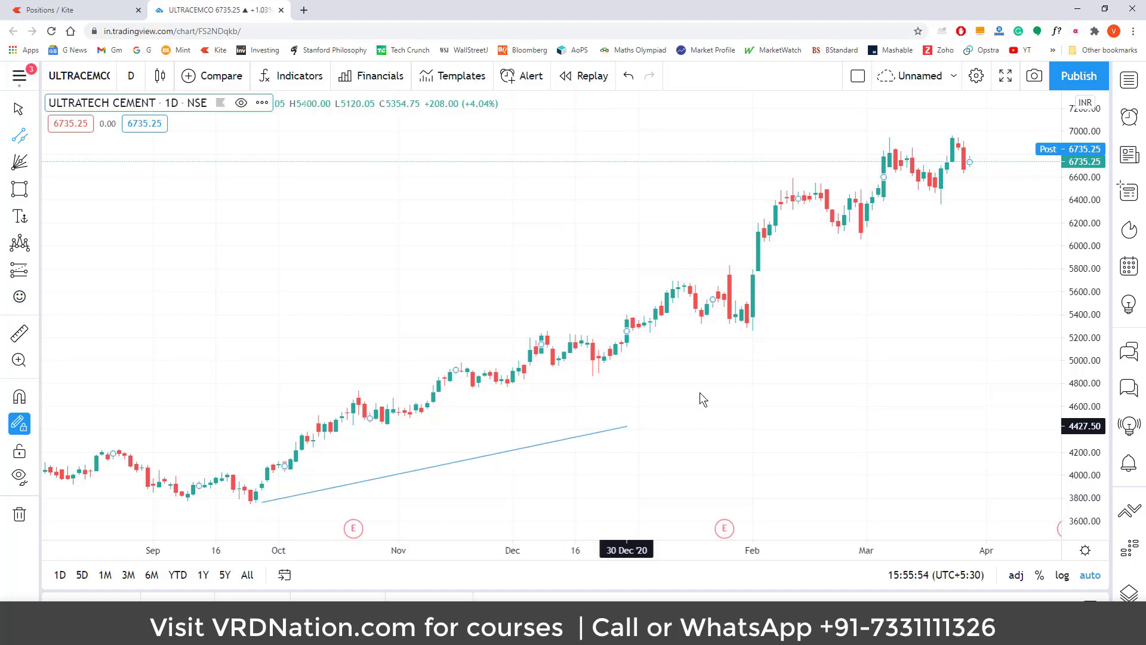
pyautogui.click(1049, 209)
pyautogui.click(1008, 153)
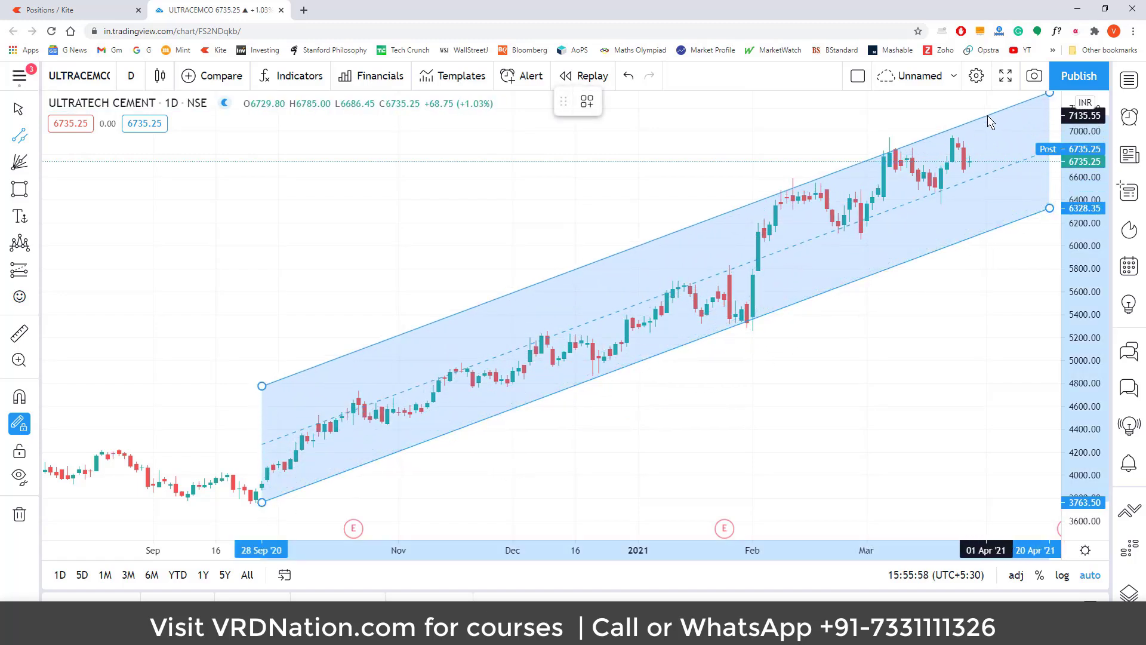
# Select the ULTRACEMCO channel and sketch a projected price path falling to its lower edge, then rising to its upper edge
pyautogui.click(987, 116)
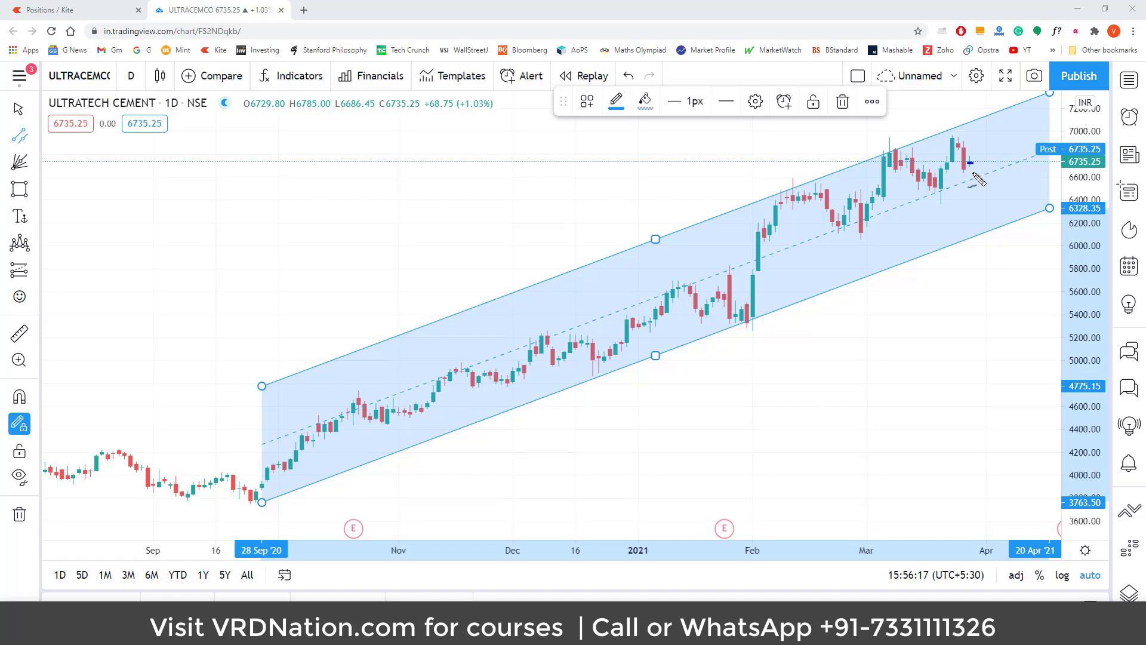
pyautogui.moveTo(995, 216)
pyautogui.mouseDown()
pyautogui.moveTo(1001, 232)
pyautogui.moveTo(1021, 100)
pyautogui.moveTo(1012, 114)
pyautogui.mouseUp()
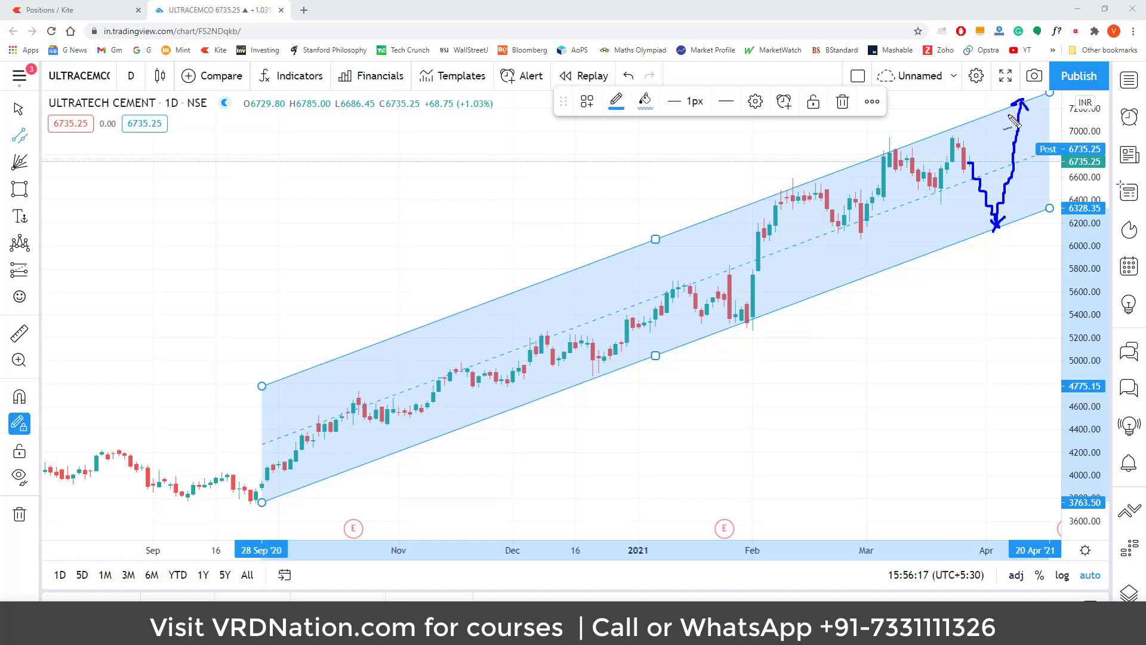
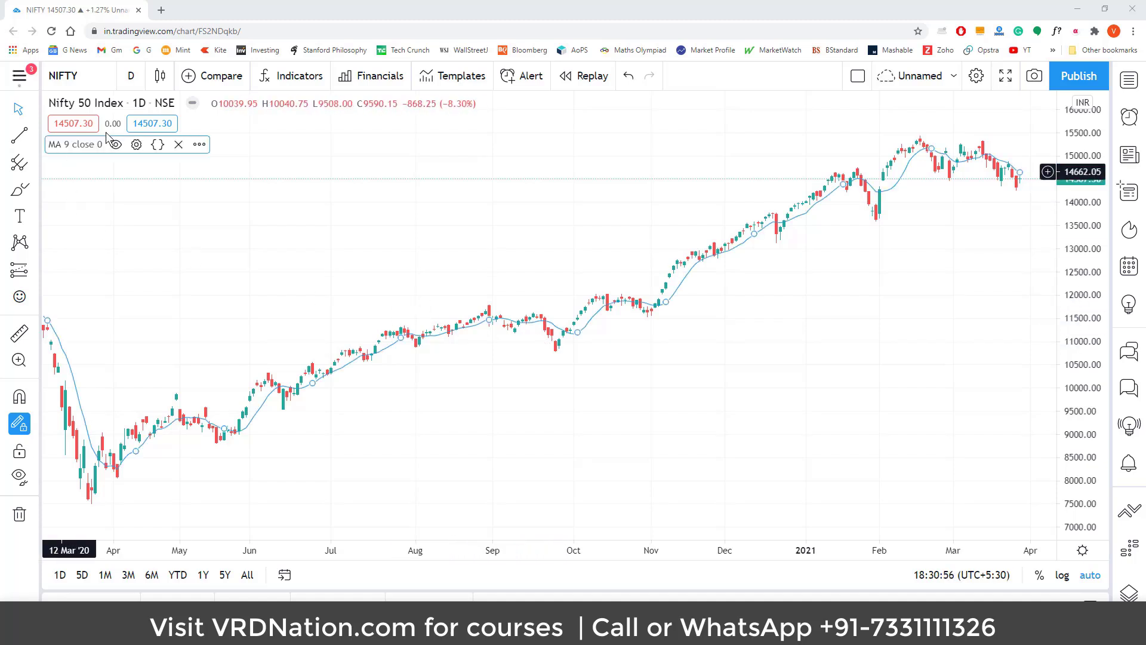
# Set the length of the NIFTY chart's moving average to 200
pyautogui.click(136, 144)
pyautogui.click(521, 334)
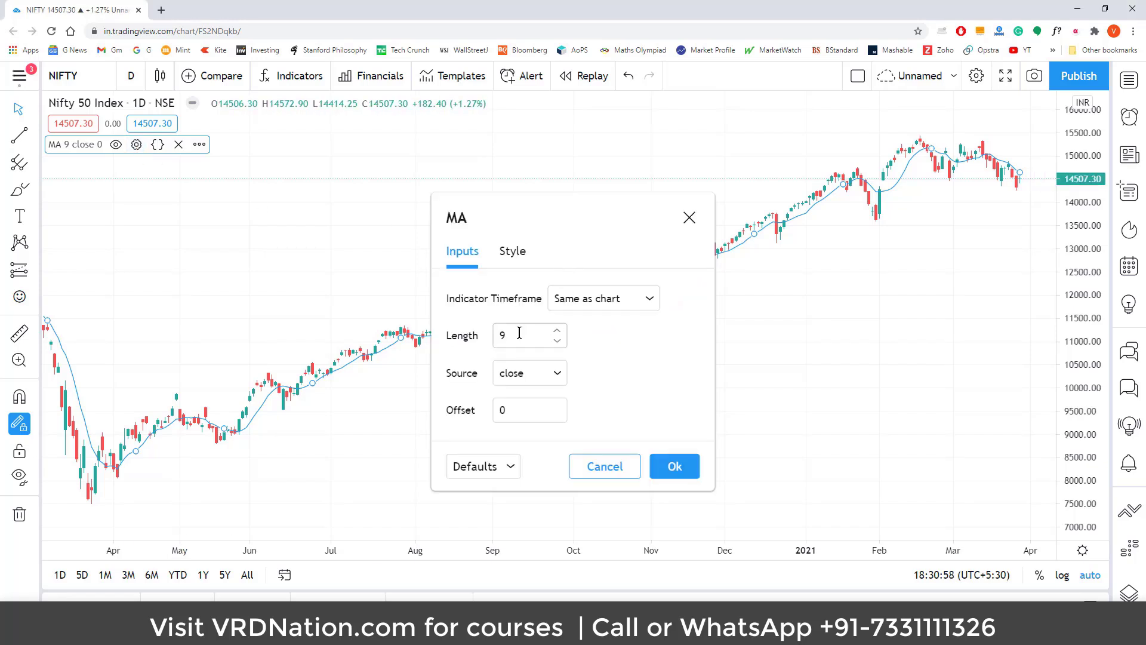
pyautogui.write('200')
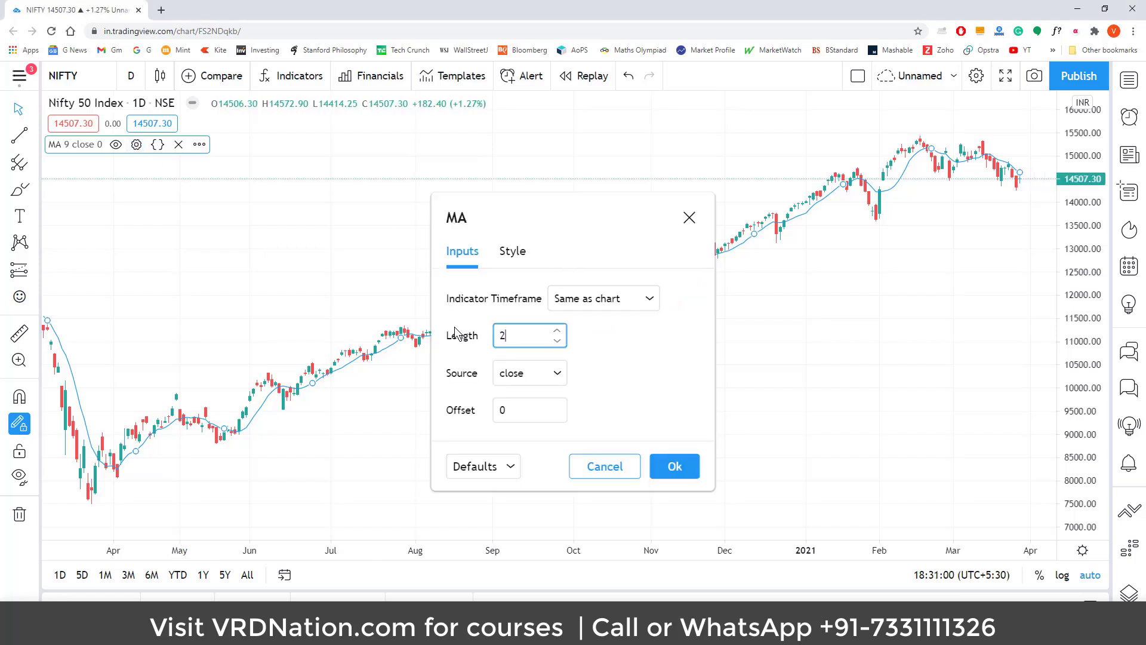
pyautogui.click(675, 467)
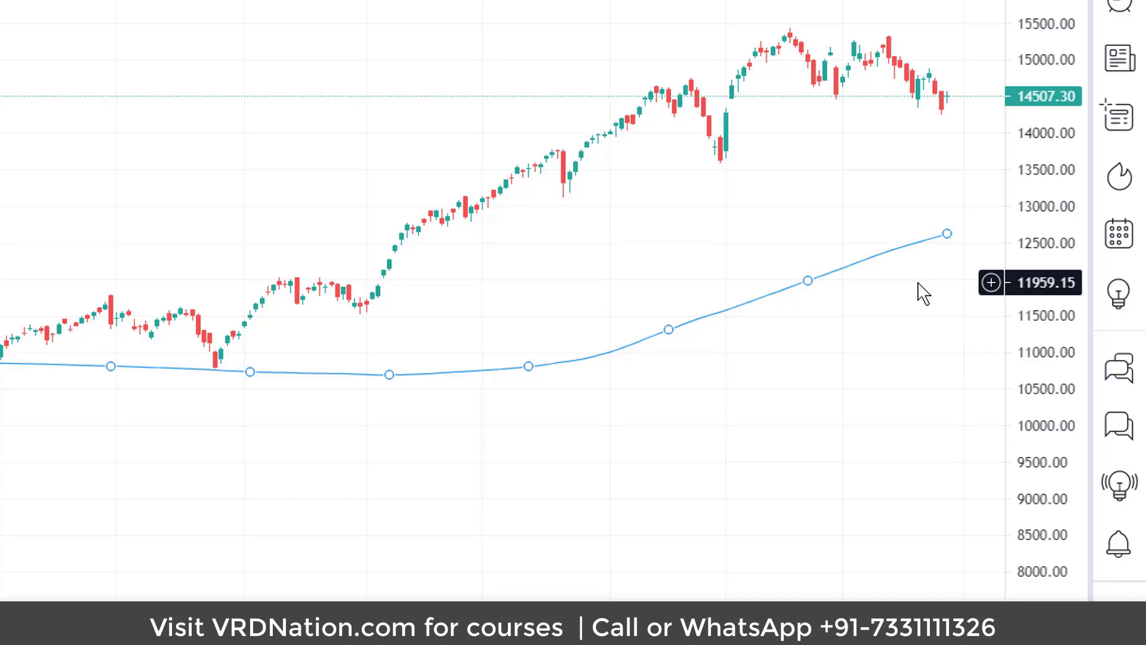
# Open an alert on the 200-period moving average and set its condition to NIFTY Crossing Down that average
pyautogui.rightClick(922, 250)
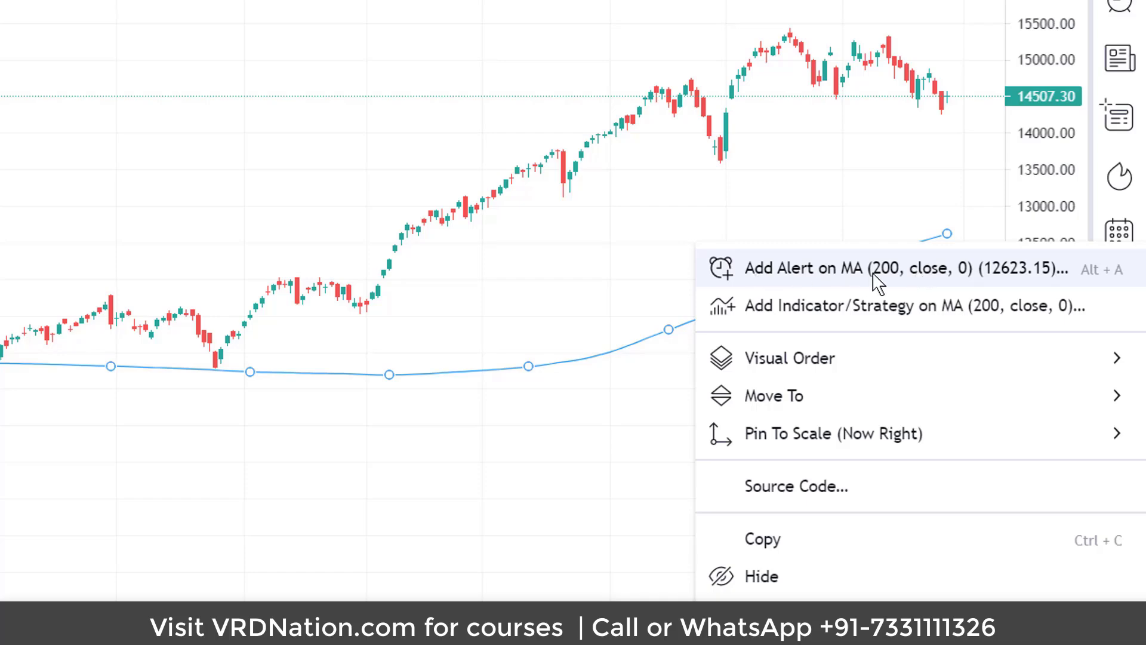
pyautogui.click(878, 272)
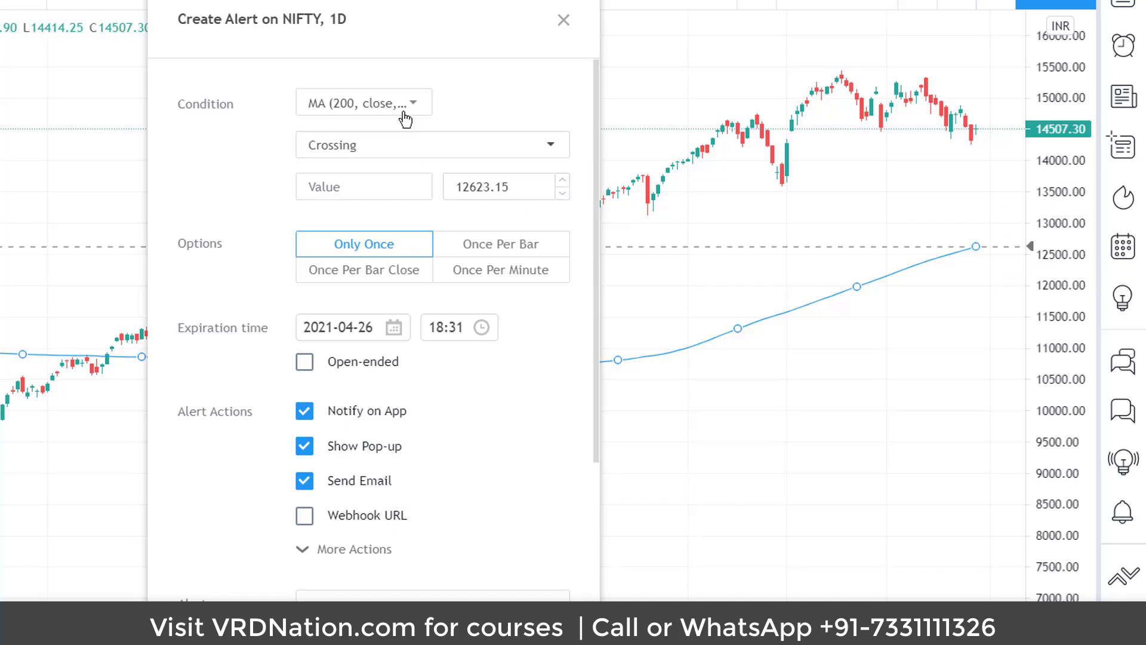
pyautogui.click(404, 109)
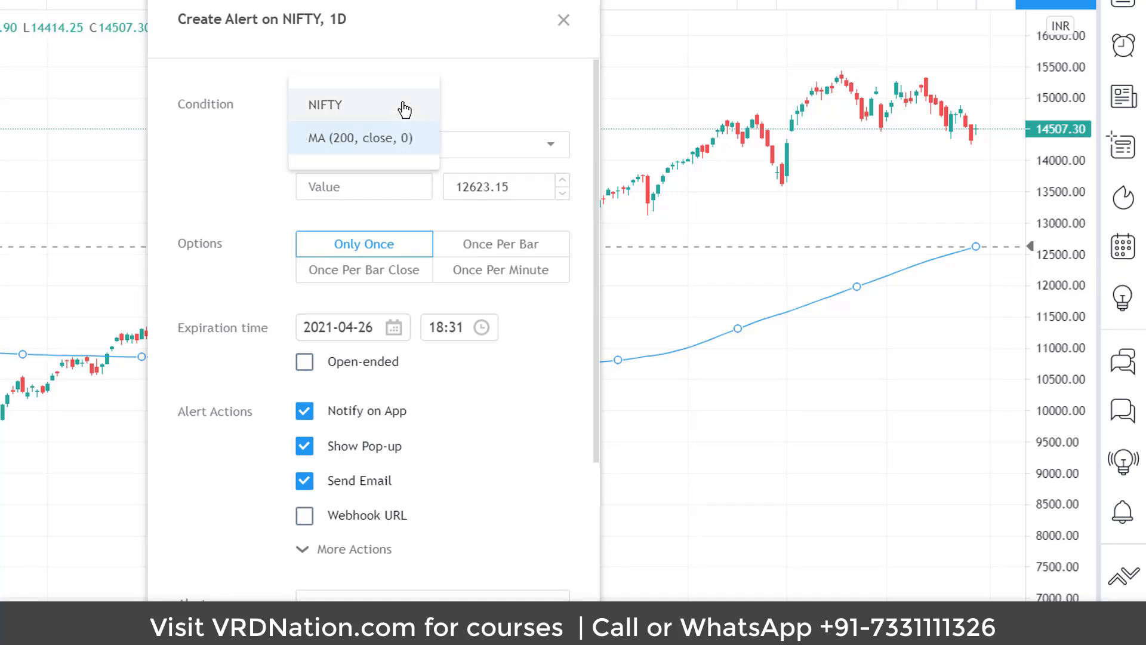
pyautogui.click(332, 106)
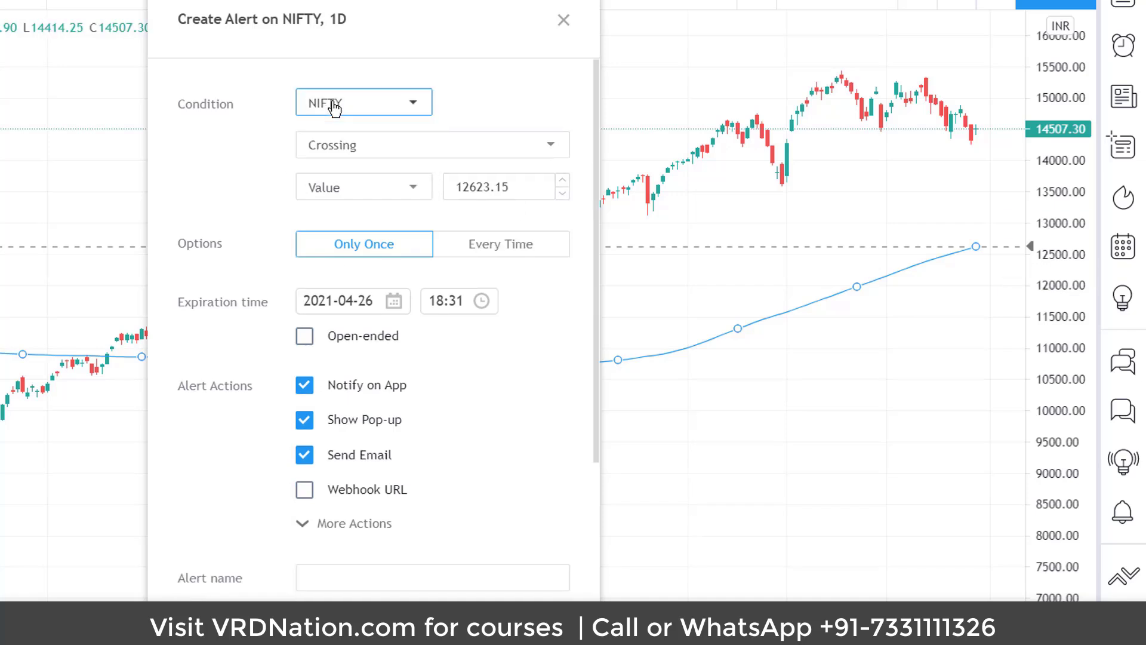
pyautogui.click(361, 157)
pyautogui.click(377, 224)
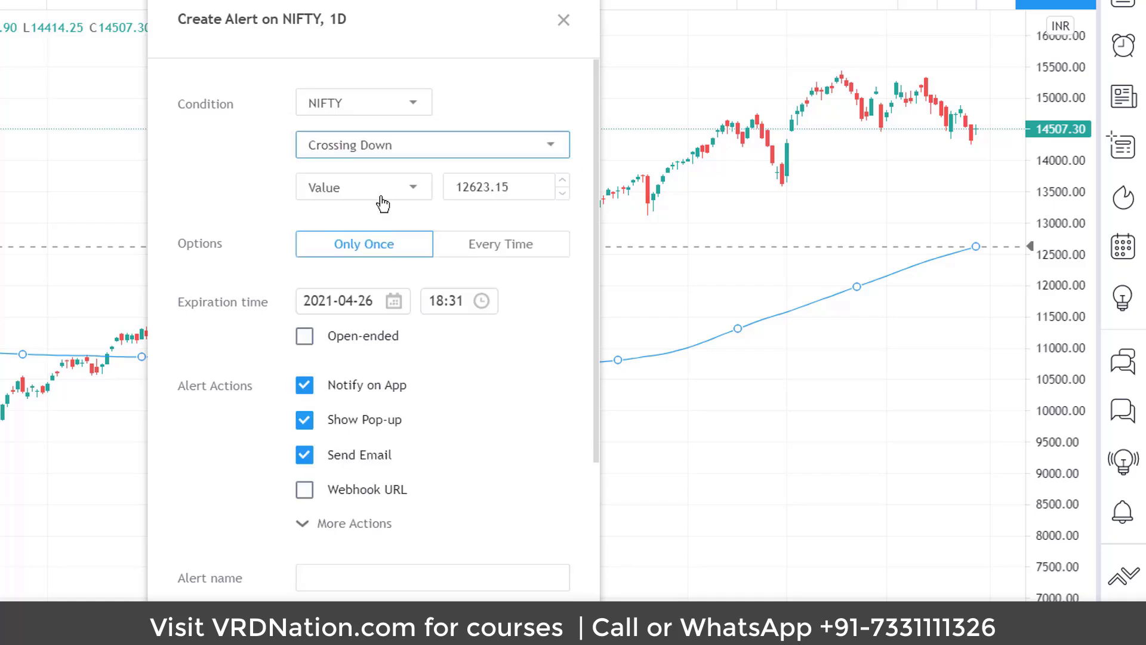
pyautogui.click(383, 187)
pyautogui.click(374, 222)
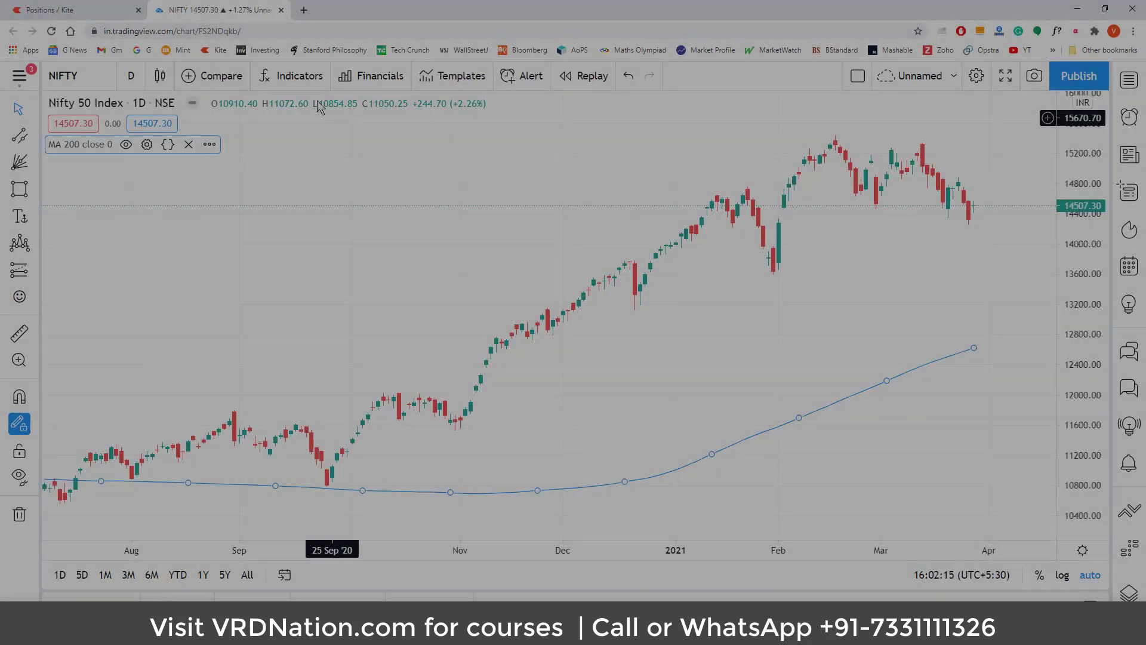
# Add the Relative Strength Index indicator to the NIFTY chart and set the moving average's length to 14
pyautogui.click(291, 76)
pyautogui.write('rsi')
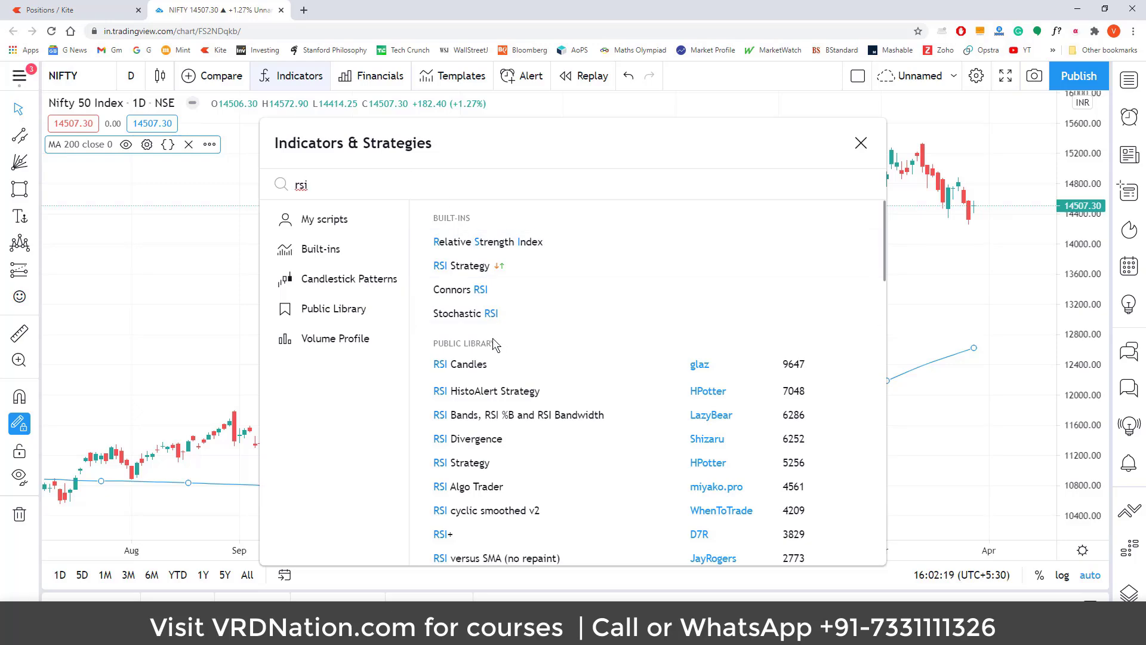
pyautogui.click(473, 248)
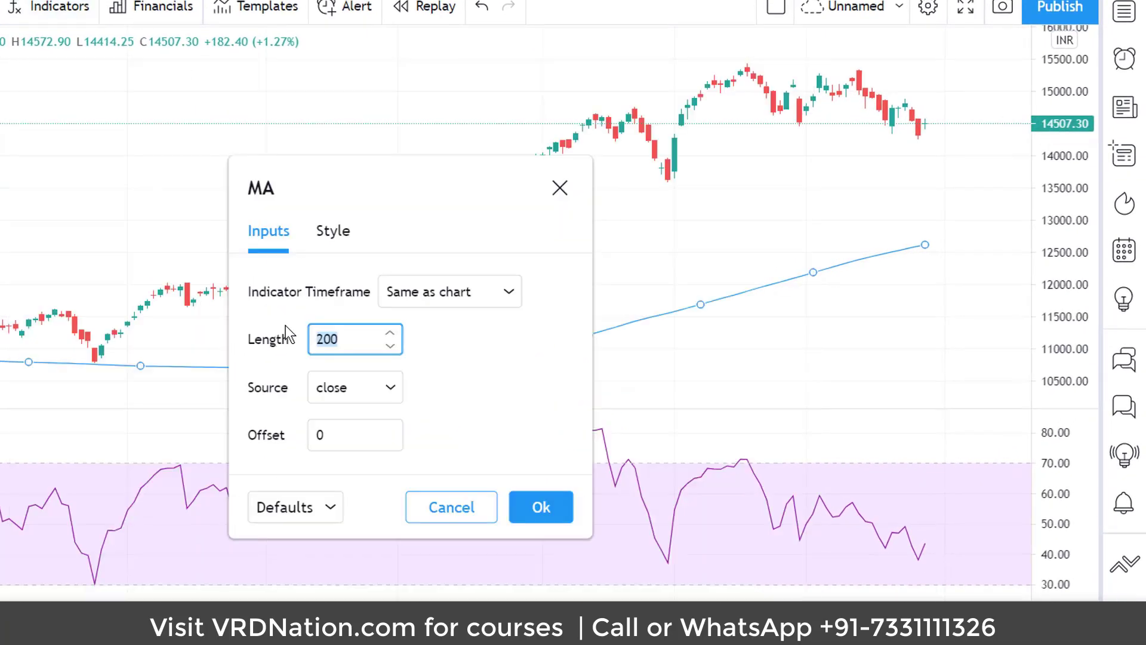
pyautogui.write('14')
pyautogui.click(537, 508)
# Open an alert on the RSI line and set its condition to Greater Than a value of 70
pyautogui.click(744, 466)
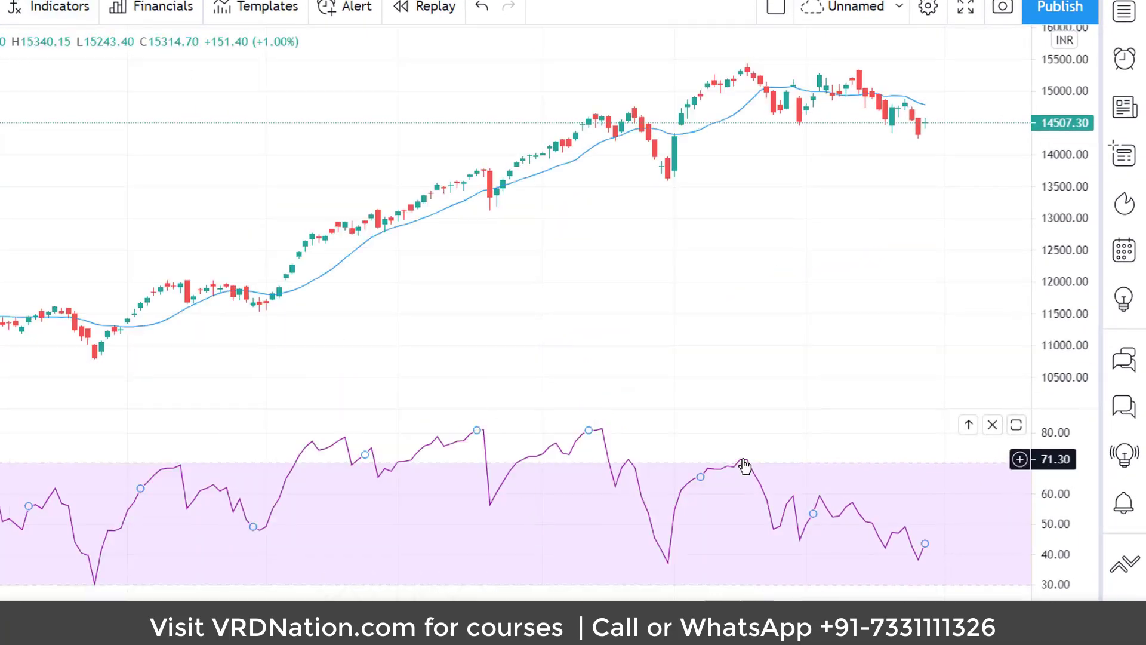
pyautogui.rightClick(744, 465)
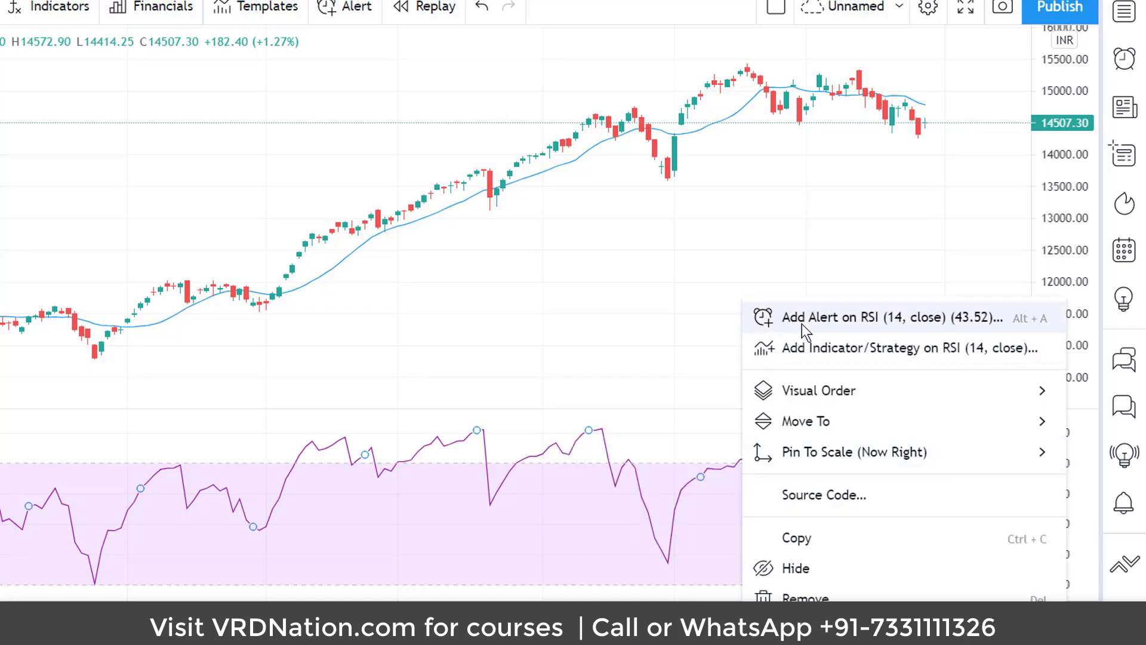
pyautogui.click(851, 319)
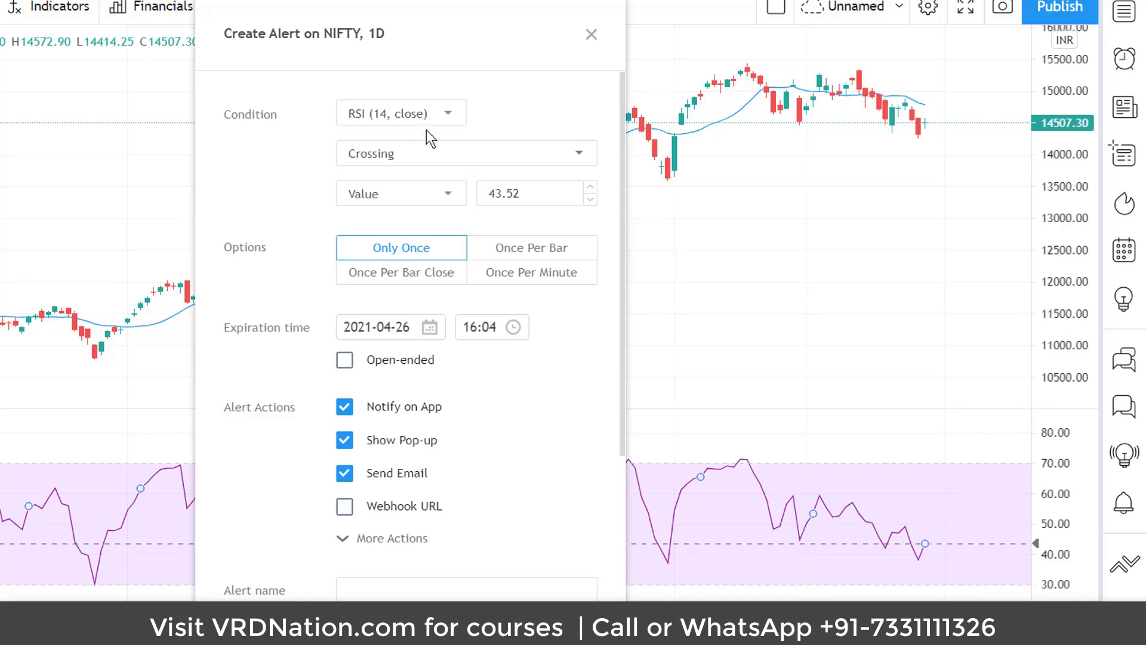
pyautogui.click(416, 150)
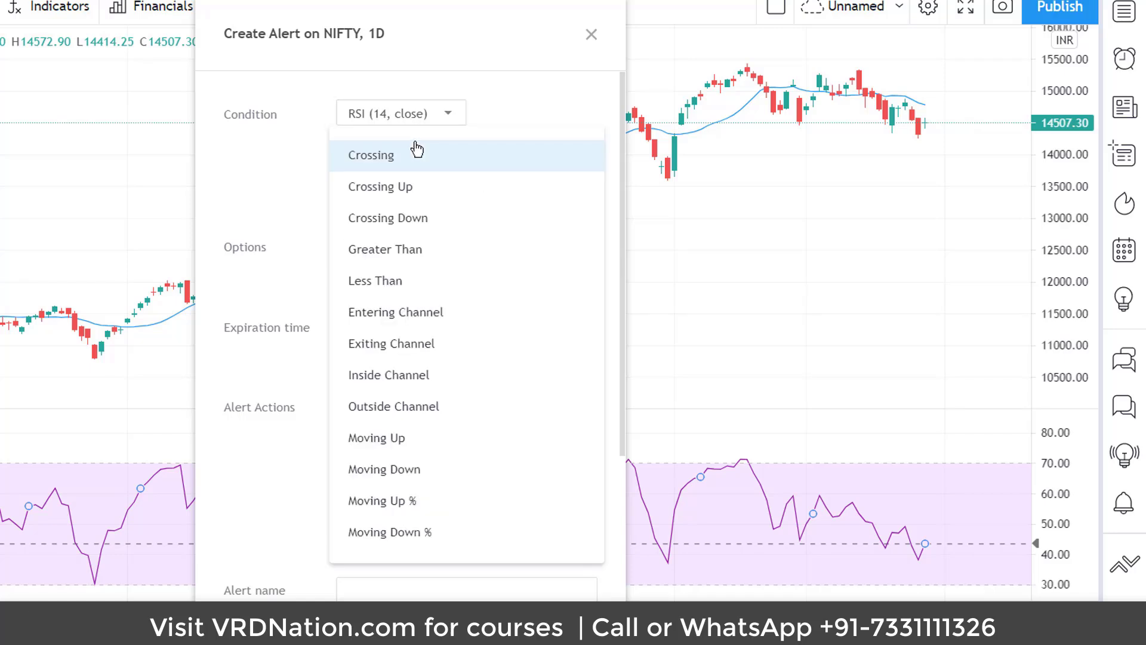
pyautogui.click(402, 256)
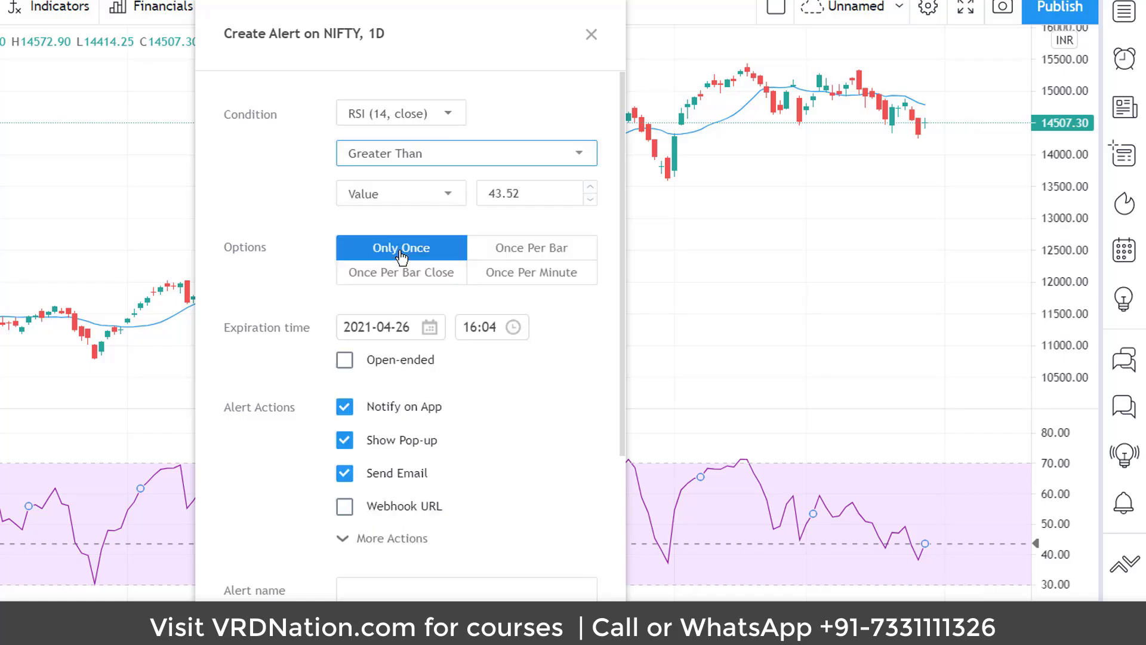
pyautogui.write('70')
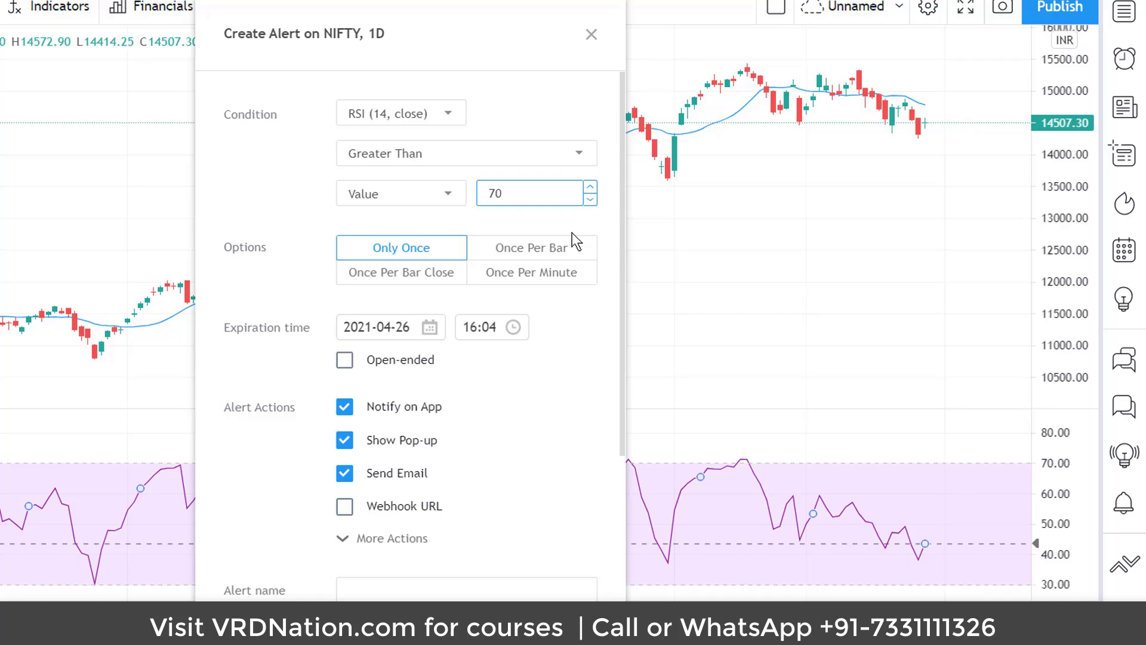
# Change the RSI alert's condition to Less Than a value of 30, and leave the alert dialog
pyautogui.click(448, 159)
pyautogui.click(430, 278)
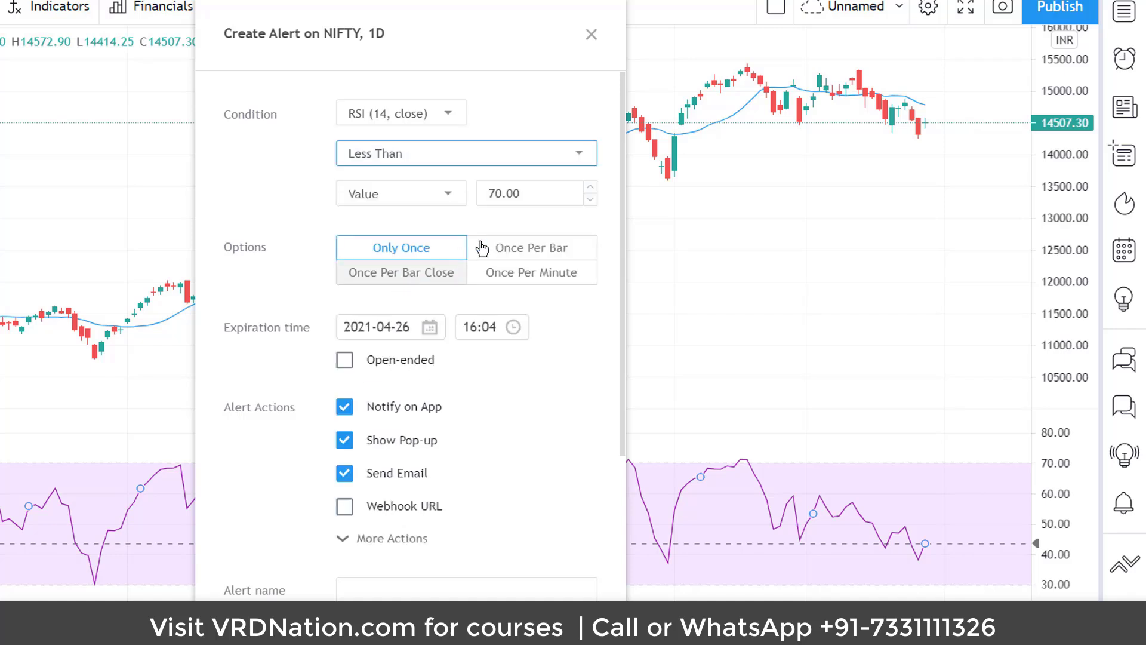
pyautogui.click(495, 193)
pyautogui.press('BackSpace')
pyautogui.write('3')
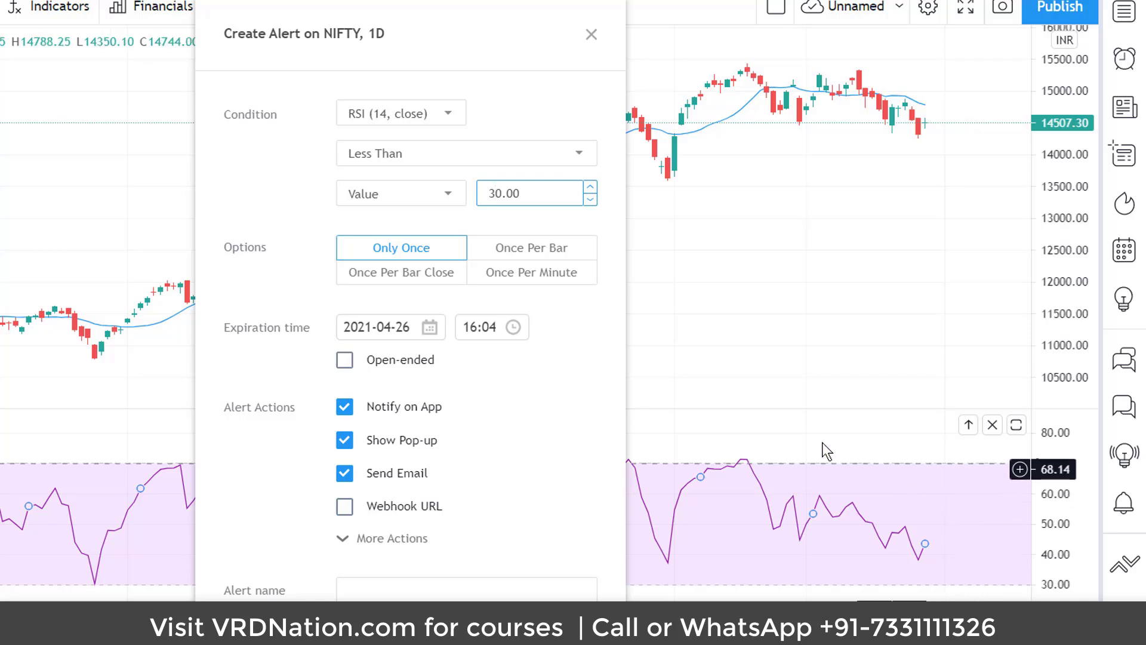
pyautogui.press('Escape')
# Add a second built-in Moving Average indicator to the NIFTY chart
pyautogui.click(54, 7)
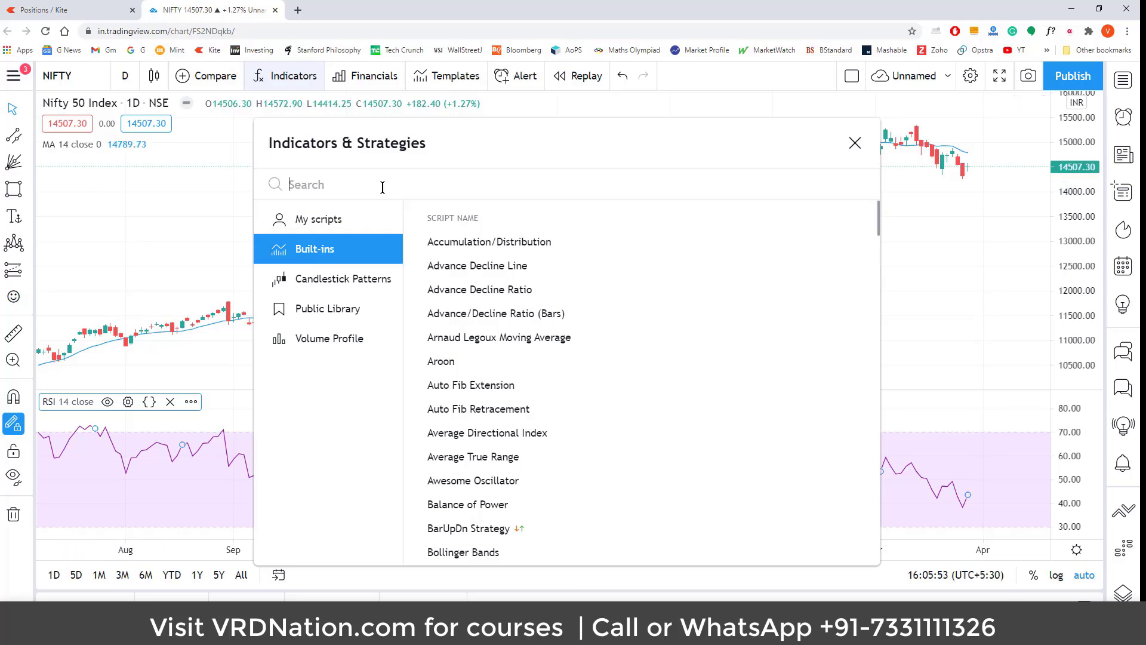
pyautogui.write('moving')
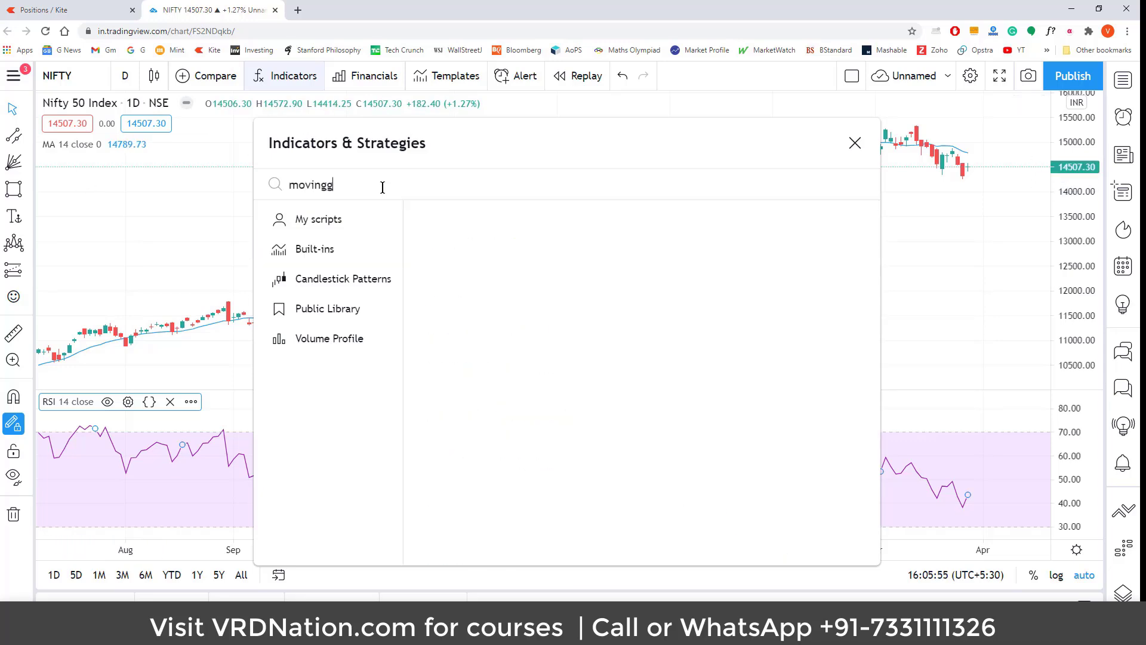
pyautogui.click(507, 289)
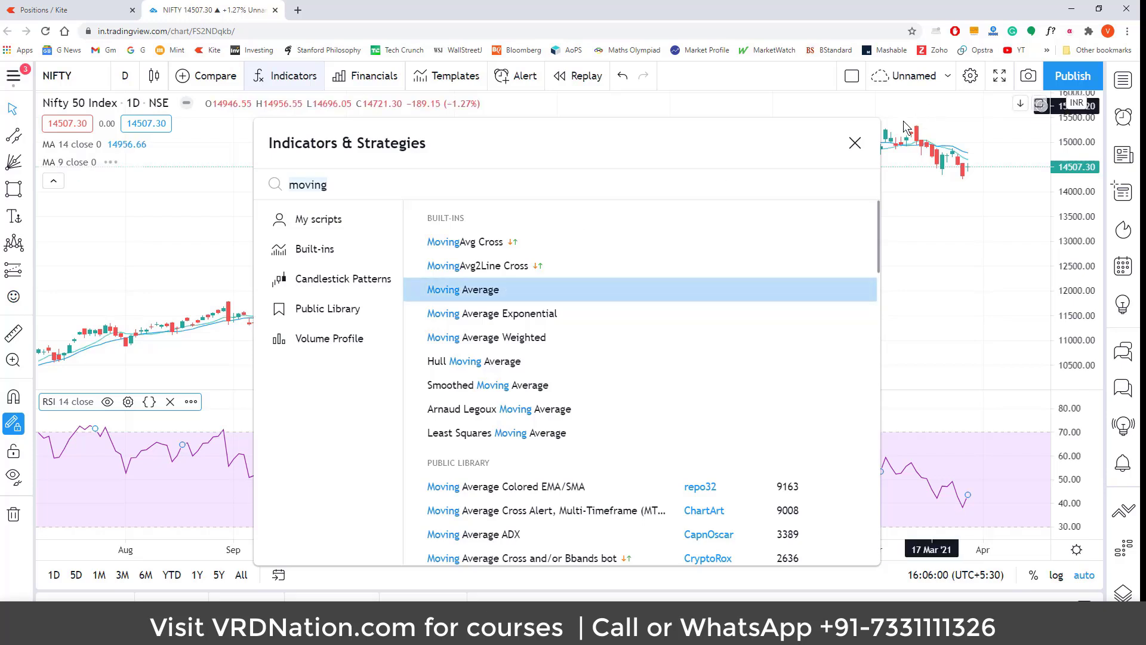
pyautogui.click(854, 143)
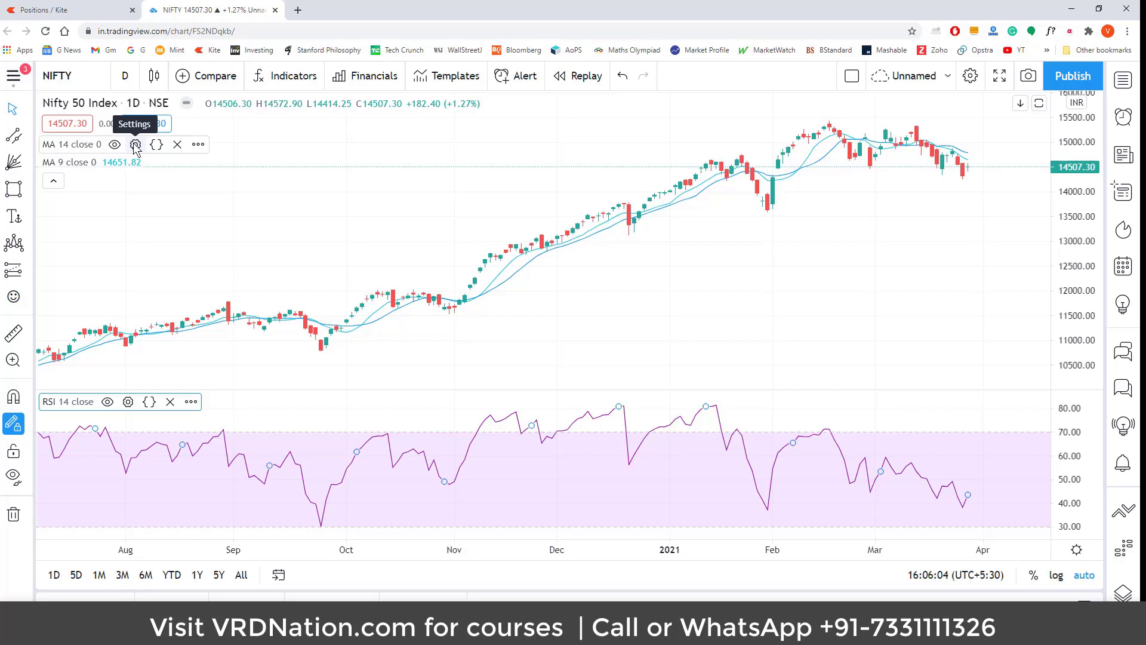
# Set the length of the 14-period moving average to 50
pyautogui.click(136, 147)
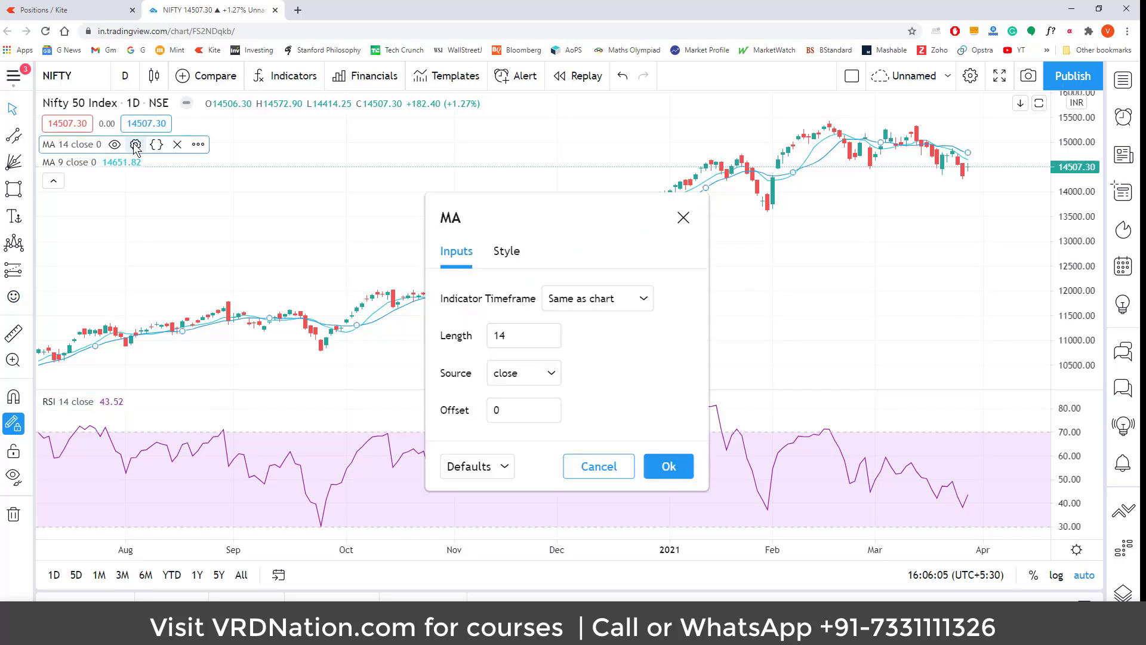
pyautogui.doubleClick(504, 329)
pyautogui.write('50')
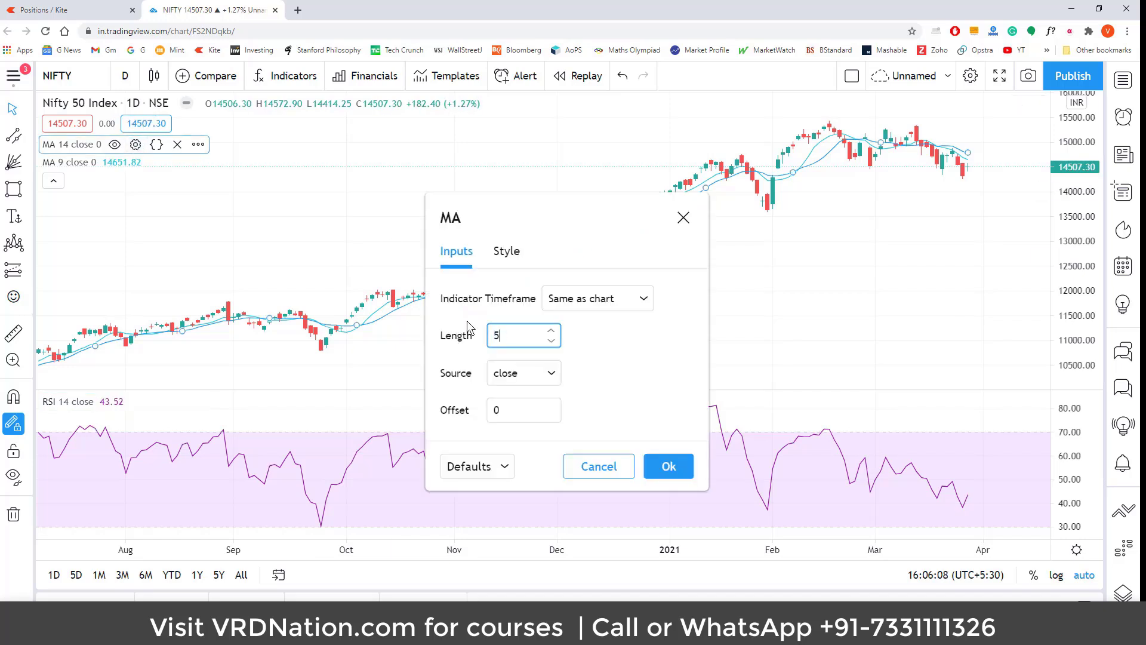
pyautogui.click(668, 465)
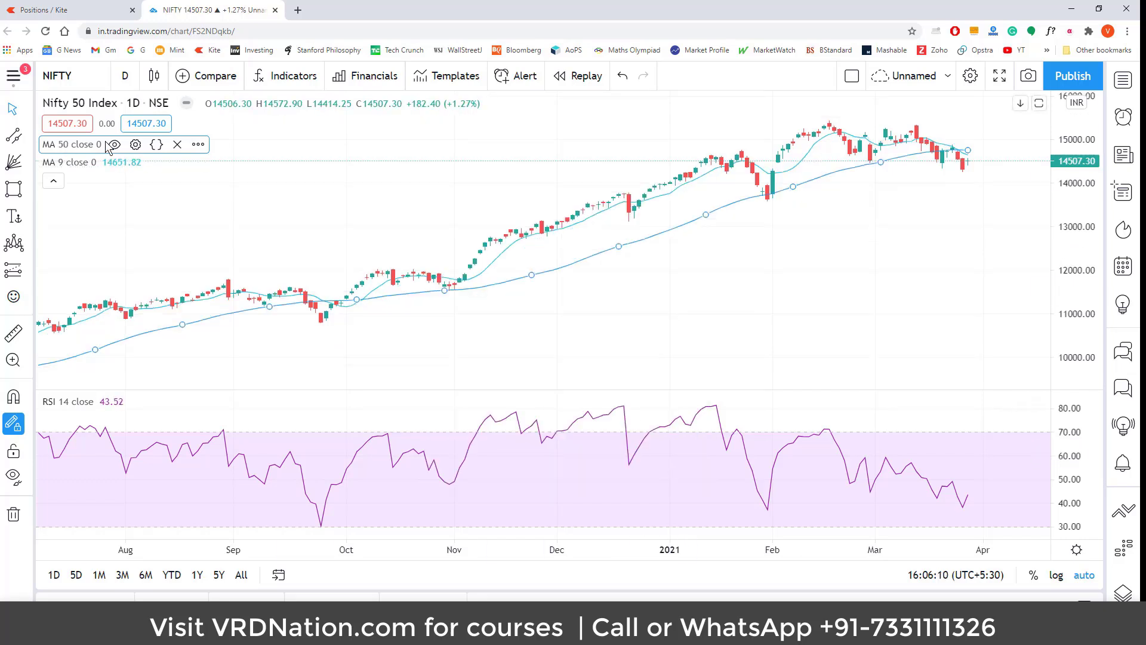
# Set the length of the 9-period moving average to 200 and remove the RSI indicator from the chart
pyautogui.click(131, 162)
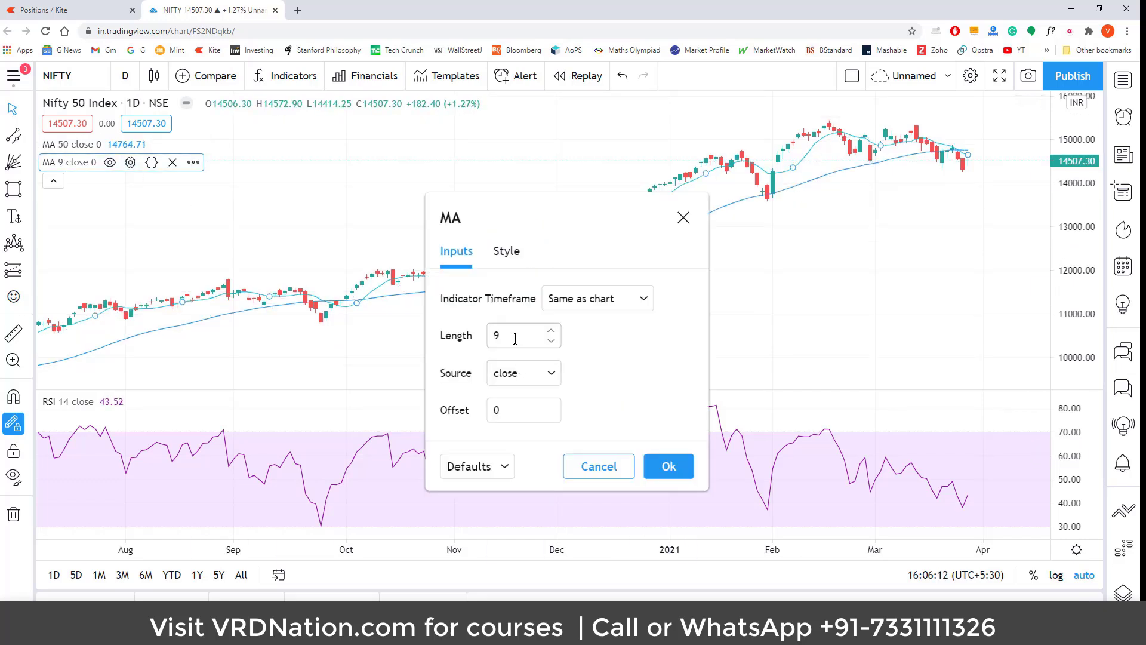
pyautogui.doubleClick(514, 335)
pyautogui.write('200')
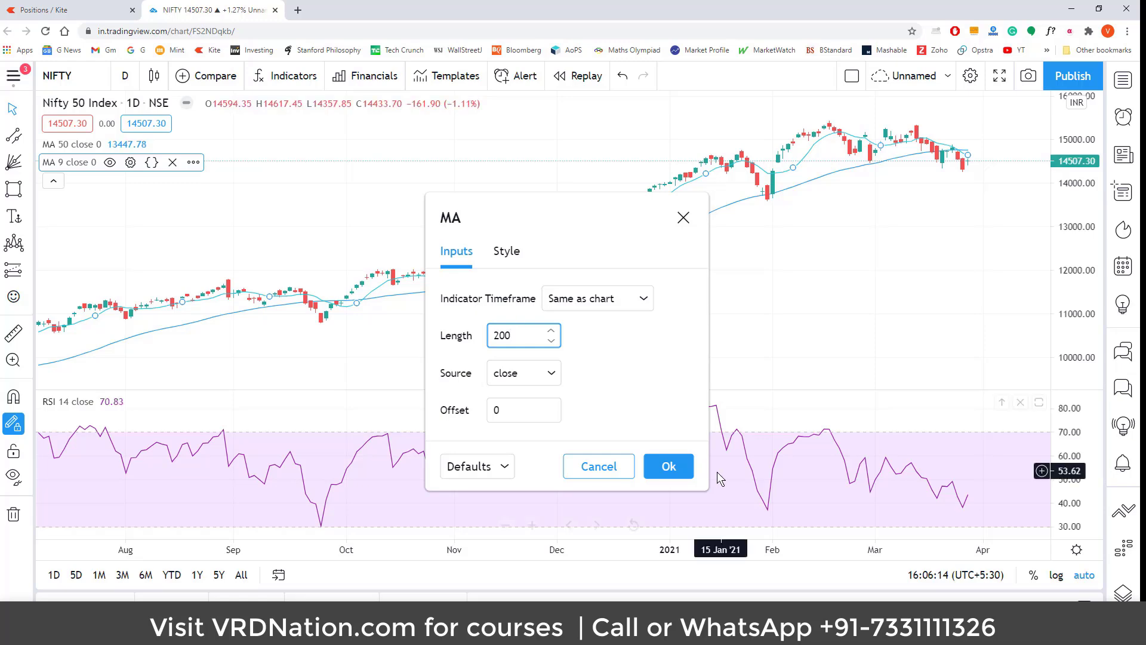
pyautogui.click(675, 466)
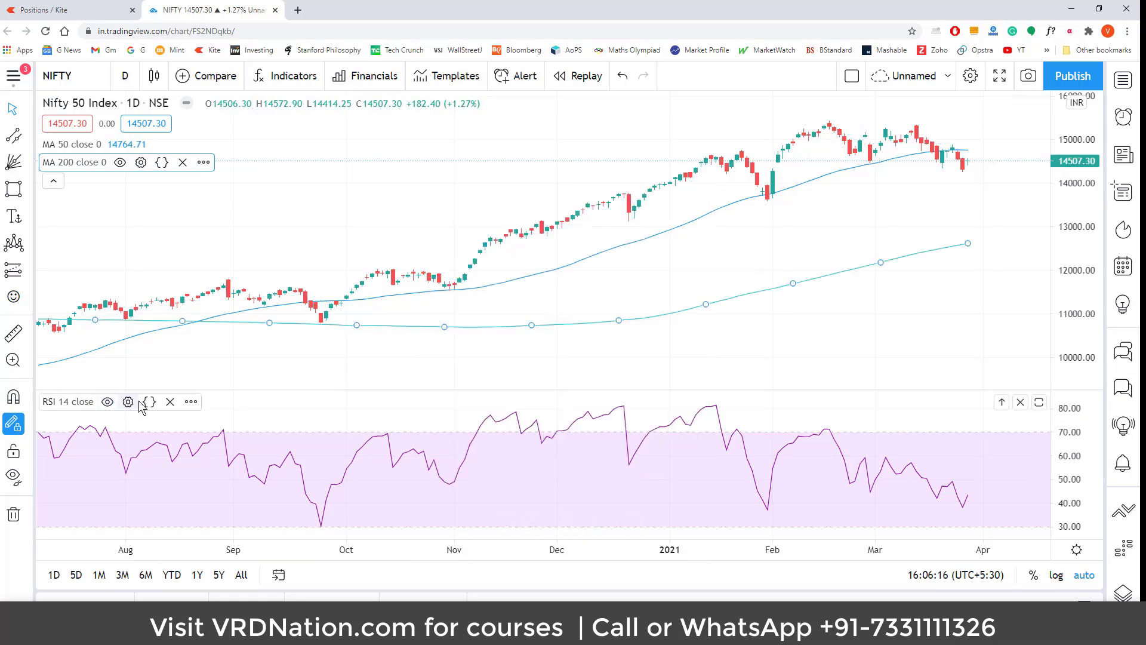
pyautogui.click(170, 401)
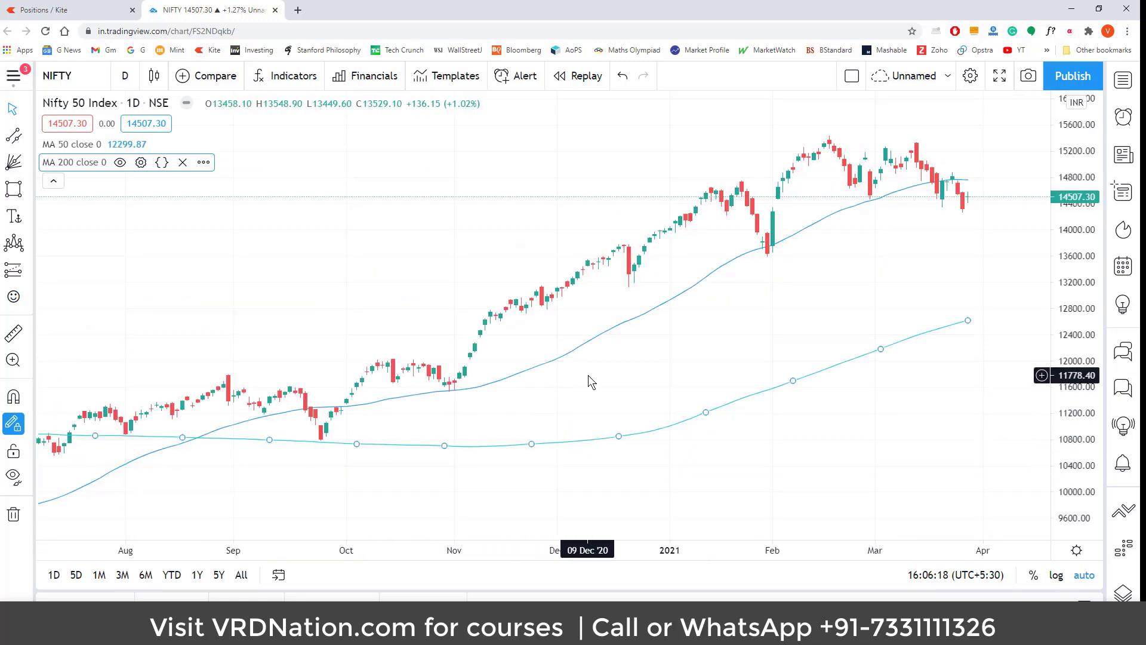
# Change the line color of the 200-period moving average to red
pyautogui.scroll(-1, 588, 376)
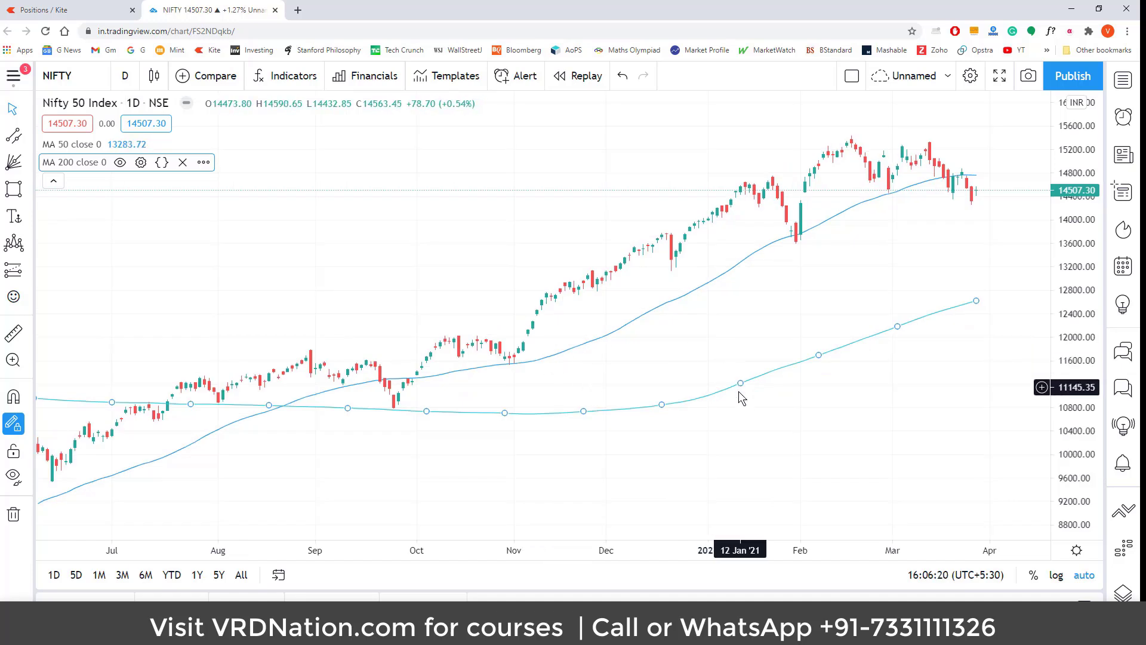
pyautogui.click(140, 162)
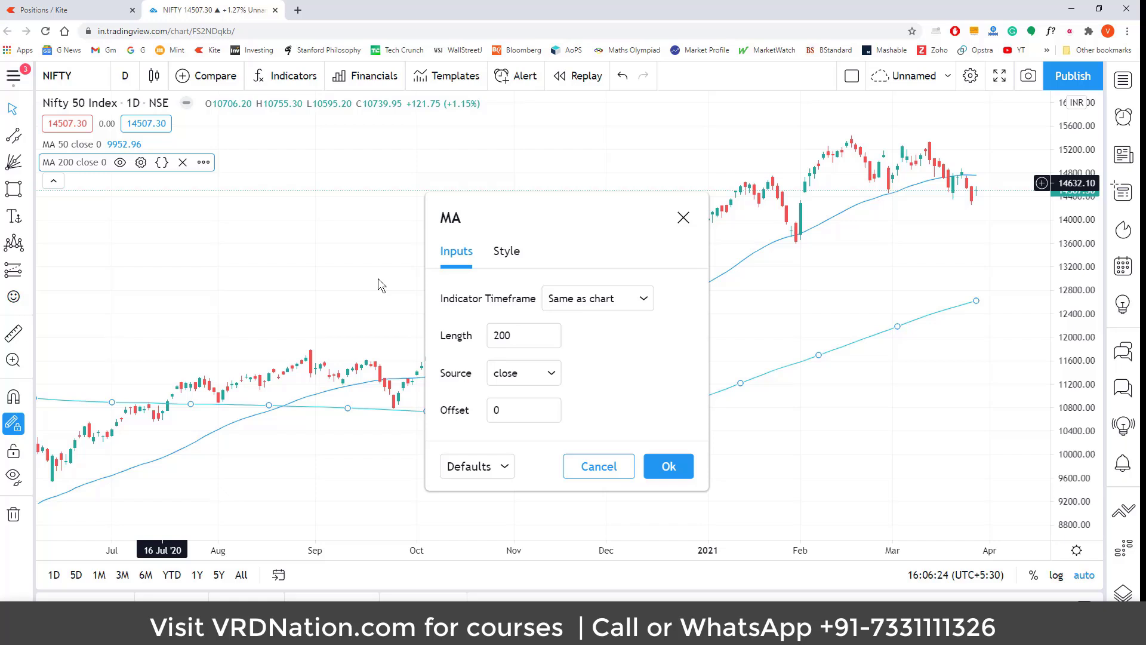
pyautogui.click(509, 252)
pyautogui.click(513, 298)
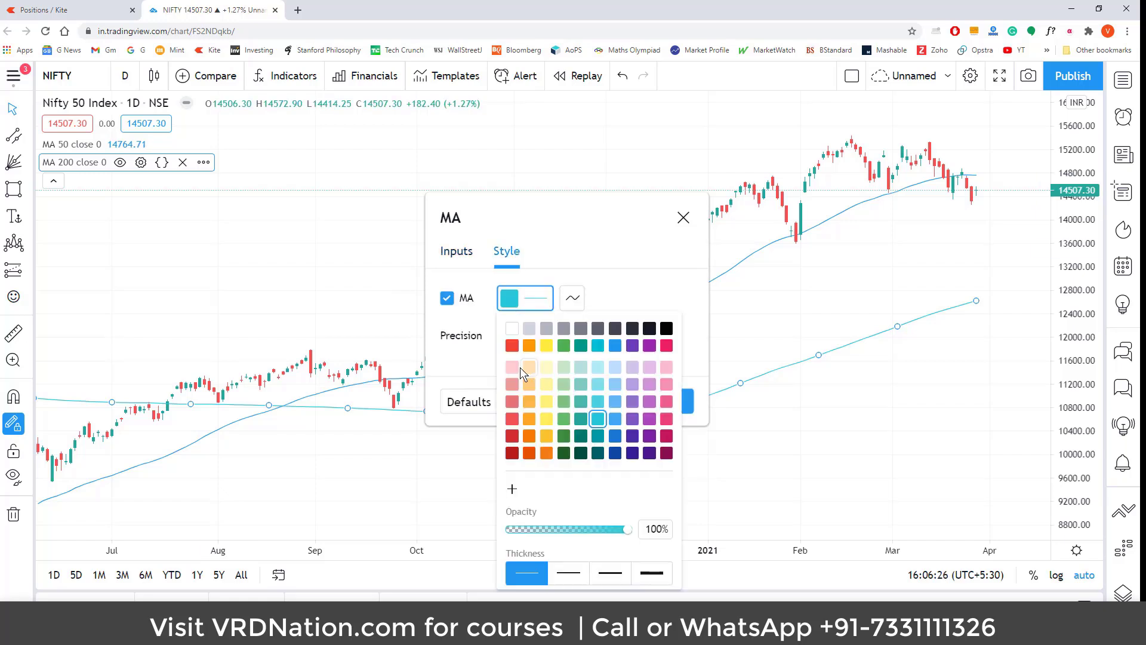
pyautogui.click(511, 345)
pyautogui.click(685, 279)
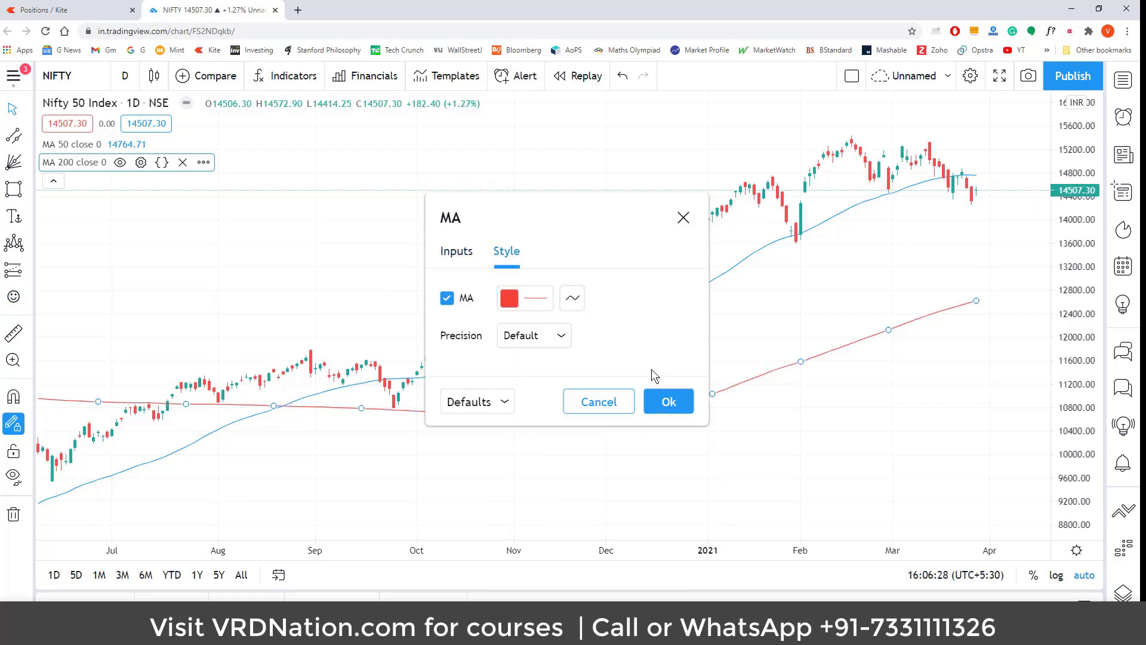
pyautogui.click(666, 399)
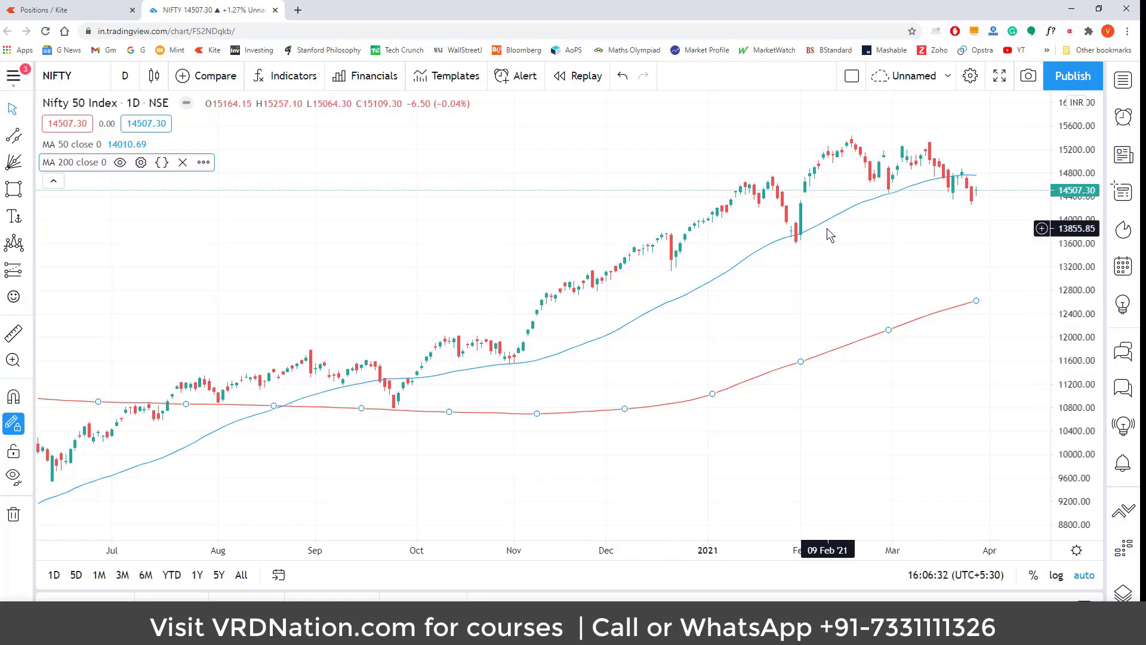
# Circle the point where the 50-period average crosses the 200-period average and mark the direction of both lines
pyautogui.moveTo(821, 228); pyautogui.dragTo(858, 228)
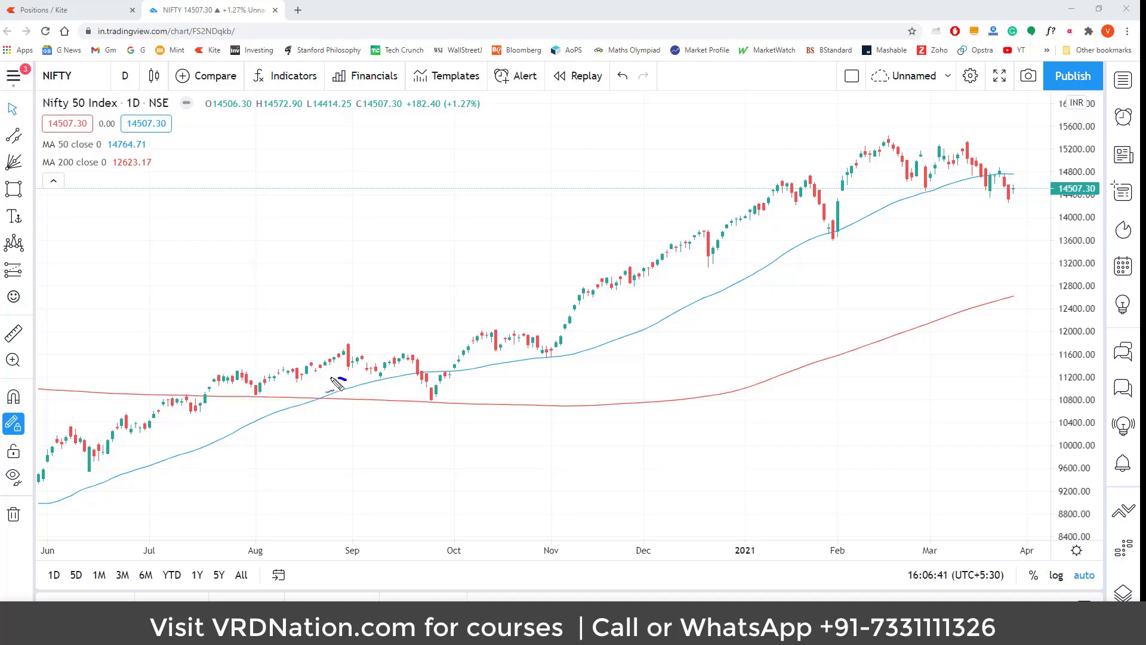
pyautogui.moveTo(331, 378)
pyautogui.mouseDown()
pyautogui.moveTo(303, 391)
pyautogui.moveTo(296, 411)
pyautogui.moveTo(322, 425)
pyautogui.moveTo(361, 408)
pyautogui.moveTo(356, 387)
pyautogui.moveTo(339, 377)
pyautogui.mouseUp()
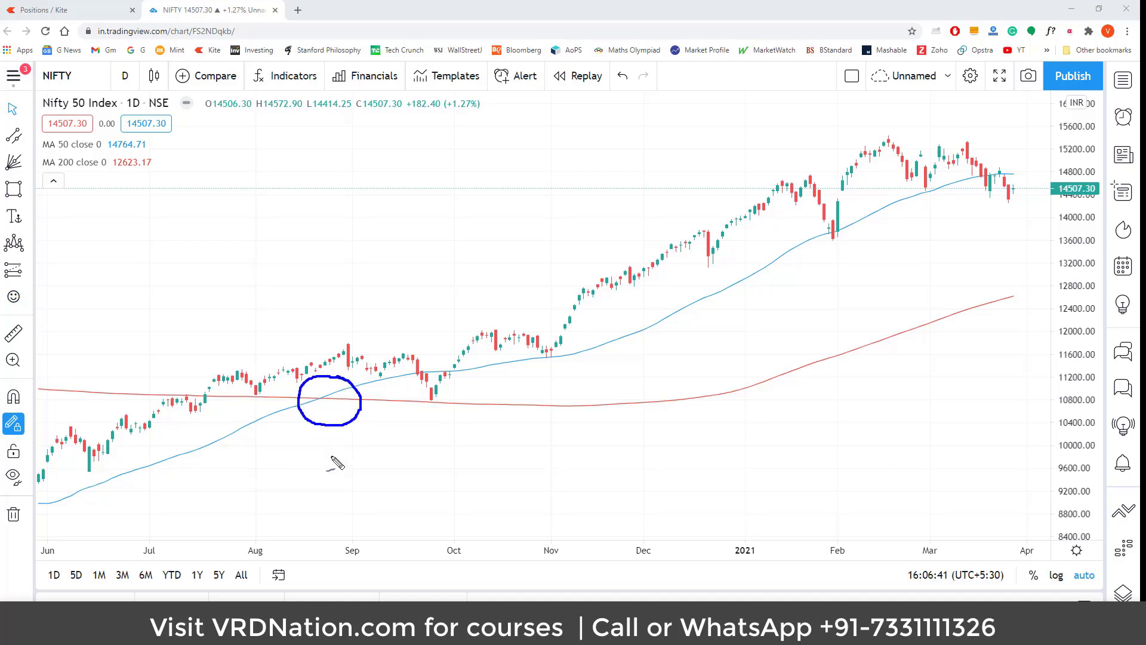
pyautogui.moveTo(275, 416)
pyautogui.mouseDown()
pyautogui.moveTo(418, 371)
pyautogui.moveTo(412, 382)
pyautogui.mouseUp()
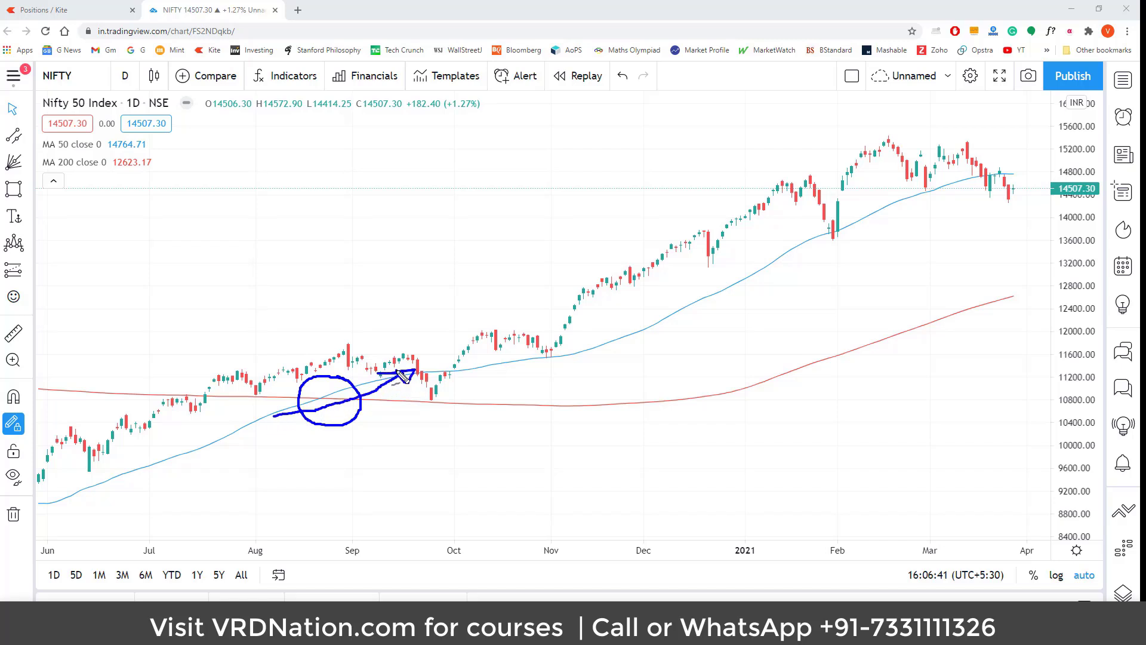
pyautogui.moveTo(273, 391)
pyautogui.mouseDown()
pyautogui.moveTo(328, 402)
pyautogui.moveTo(448, 396)
pyautogui.moveTo(438, 409)
pyautogui.mouseUp()
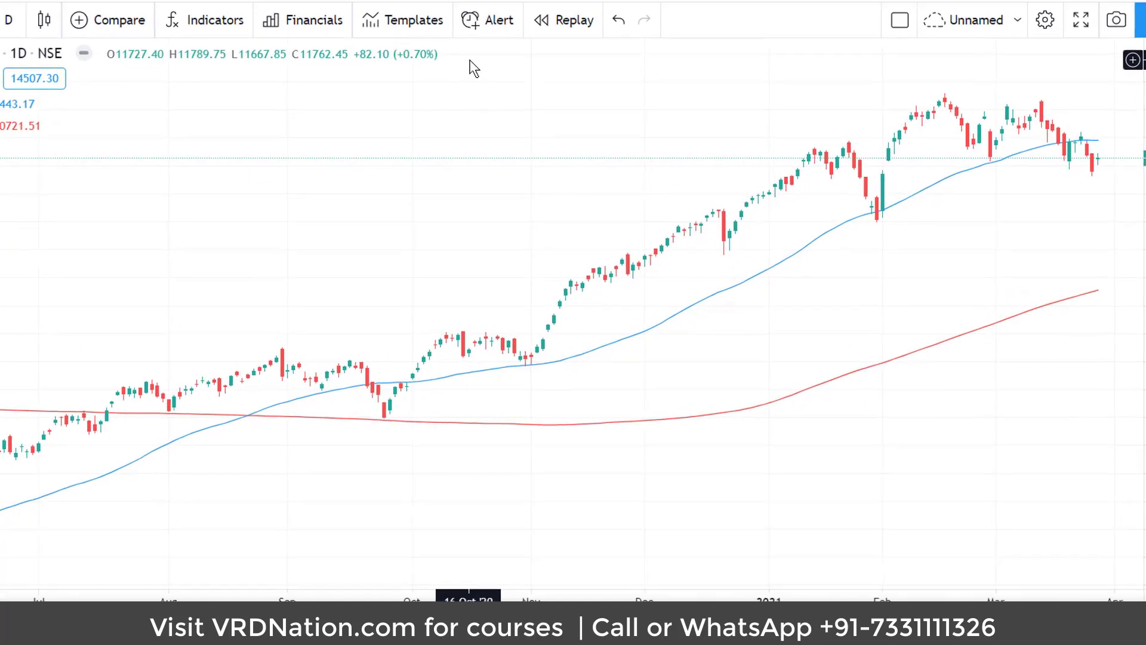
# Set up a NIFTY alert with the condition MA (50, close, 0) Crossing Up MA (200, close, 0)
pyautogui.click(491, 17)
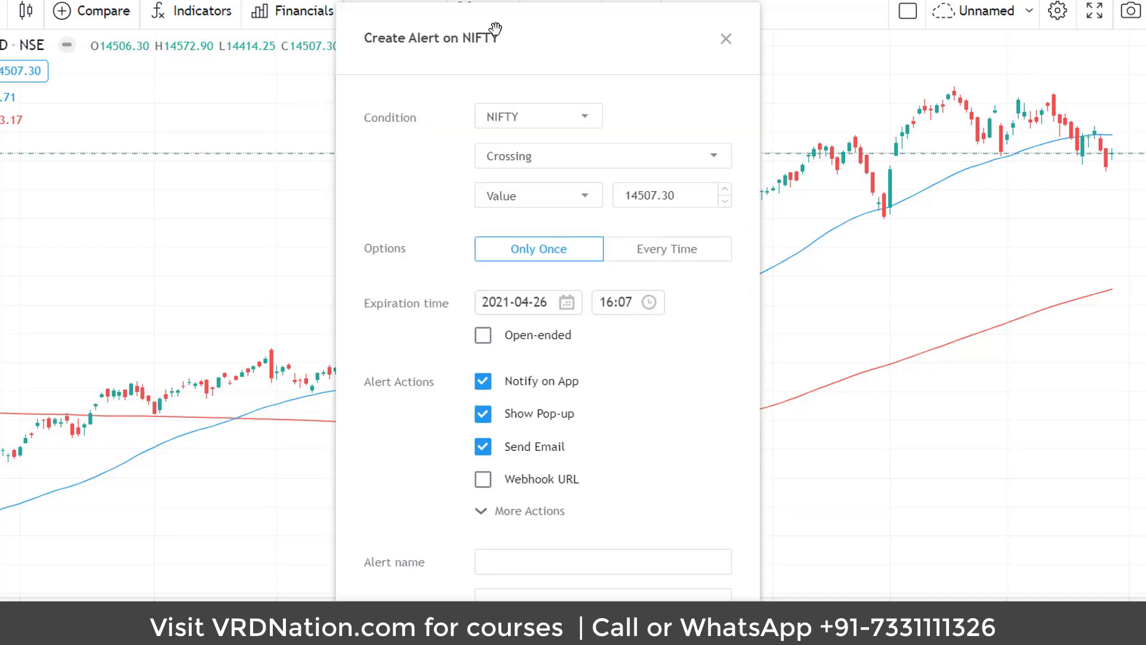
pyautogui.click(570, 119)
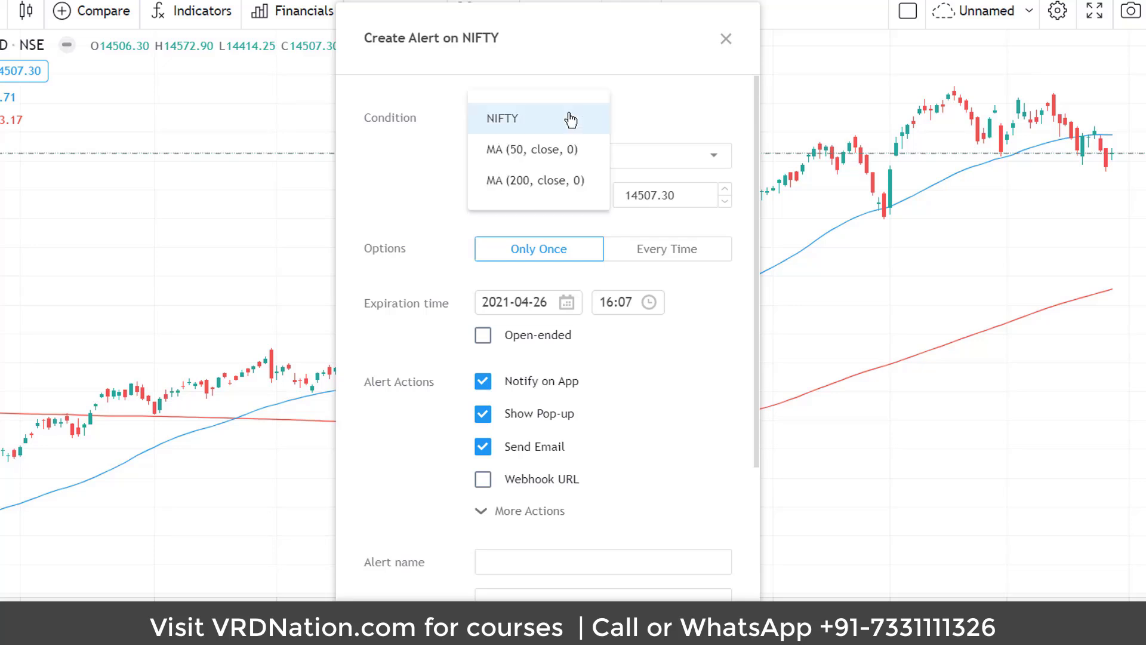
pyautogui.click(566, 152)
pyautogui.click(566, 157)
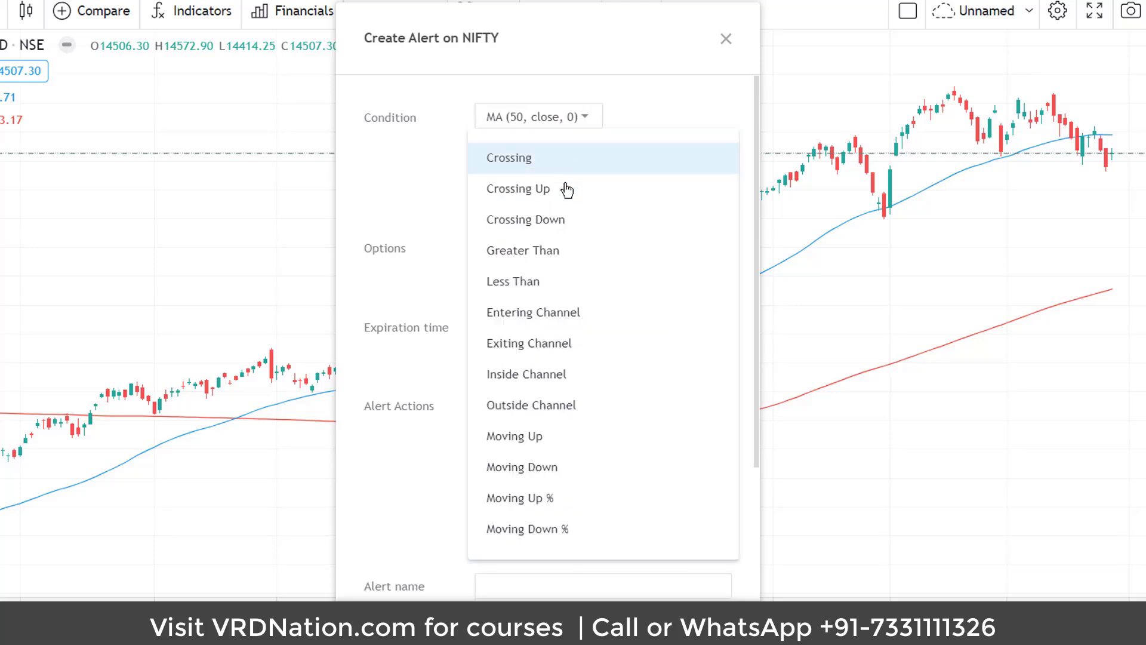
pyautogui.click(567, 198)
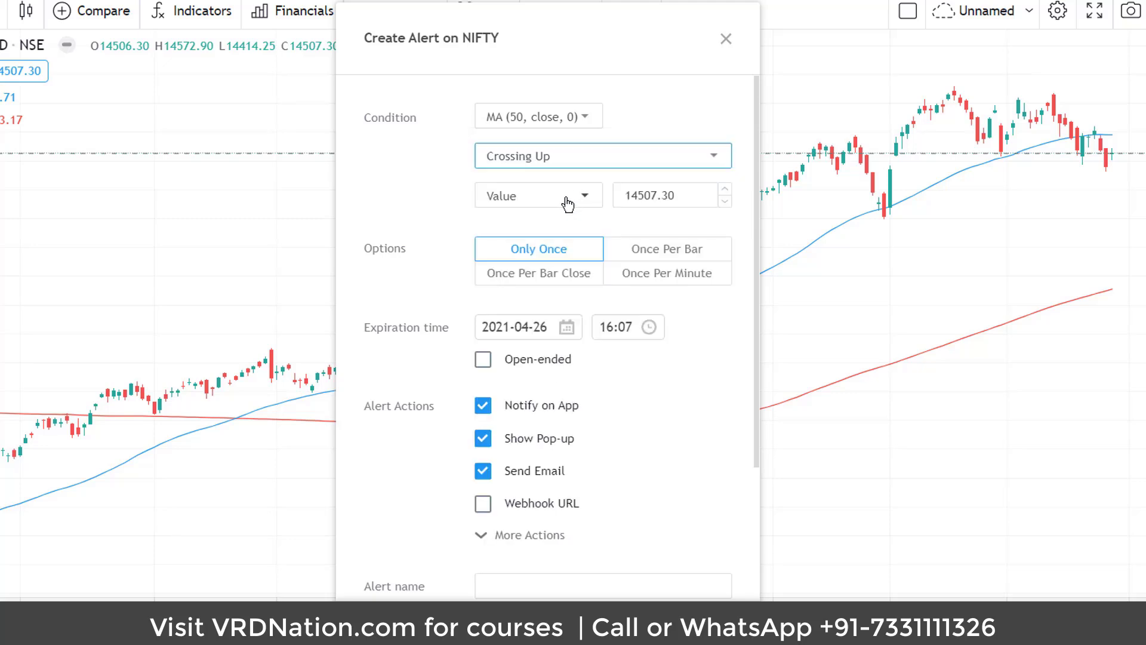
pyautogui.click(568, 204)
pyautogui.click(563, 230)
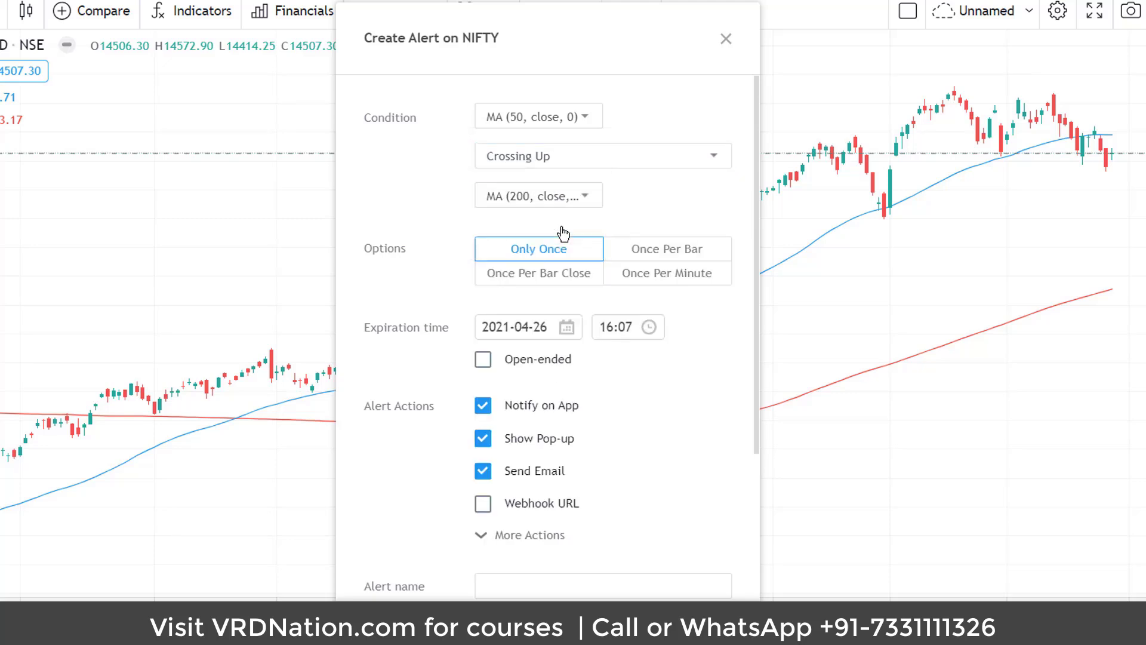
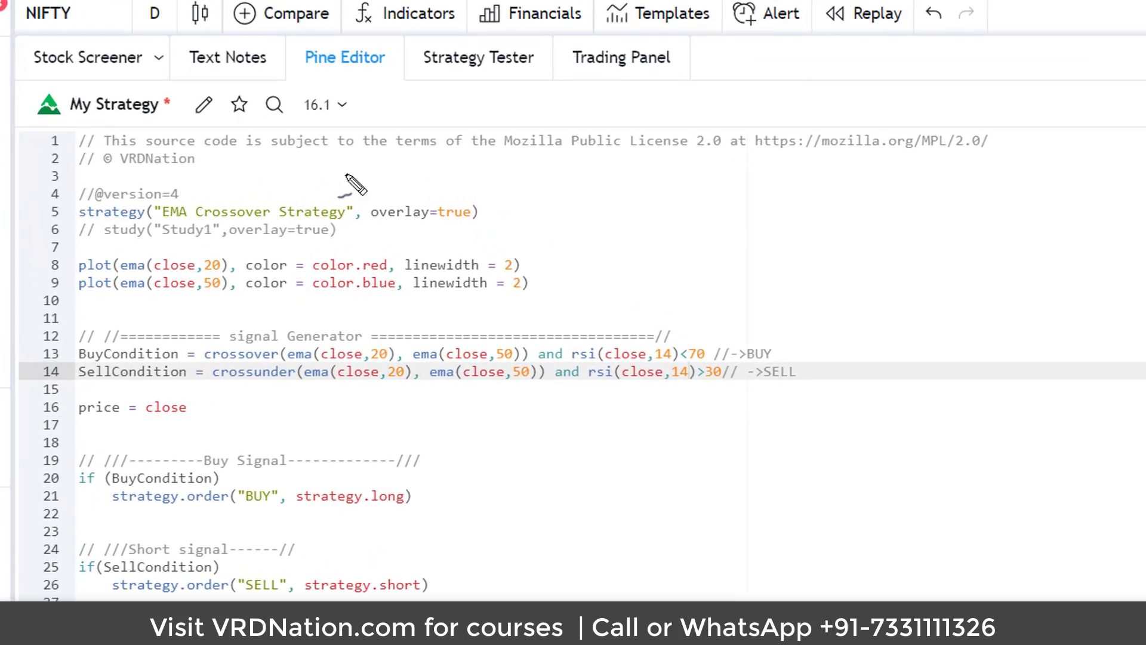
# Circle the Pine Editor heading and bracket the whole strategy script beneath it
pyautogui.moveTo(385, 55)
pyautogui.mouseDown()
pyautogui.moveTo(337, 33)
pyautogui.moveTo(291, 72)
pyautogui.moveTo(385, 56)
pyautogui.mouseUp()
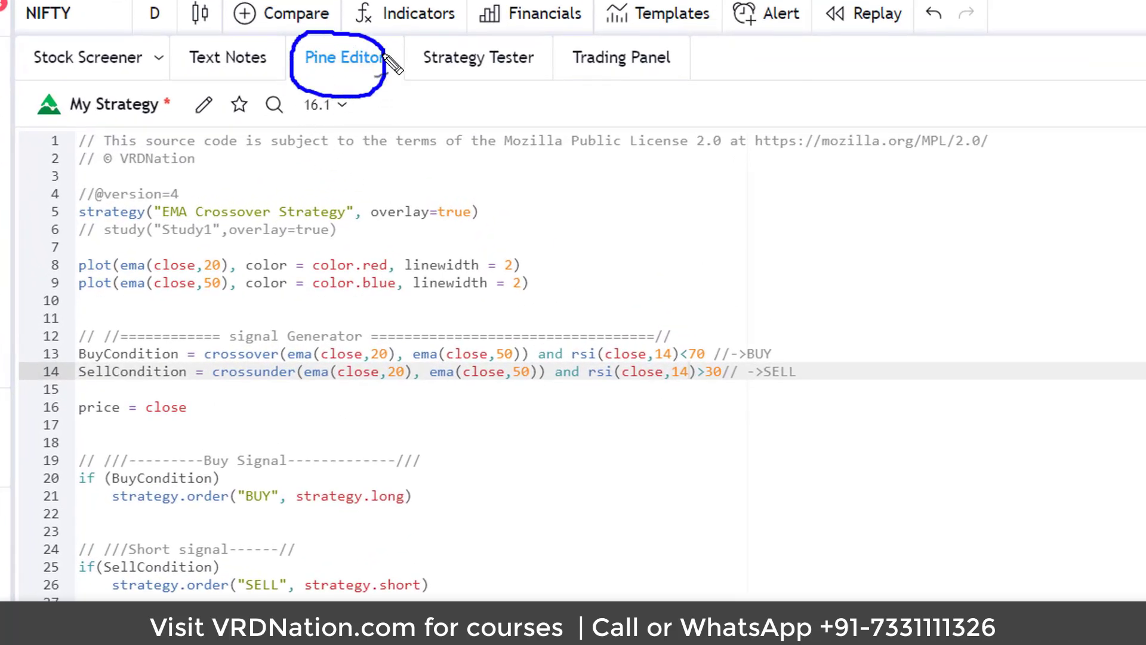
pyautogui.moveTo(862, 198)
pyautogui.mouseDown()
pyautogui.moveTo(913, 294)
pyautogui.moveTo(943, 477)
pyautogui.moveTo(924, 600)
pyautogui.mouseUp()
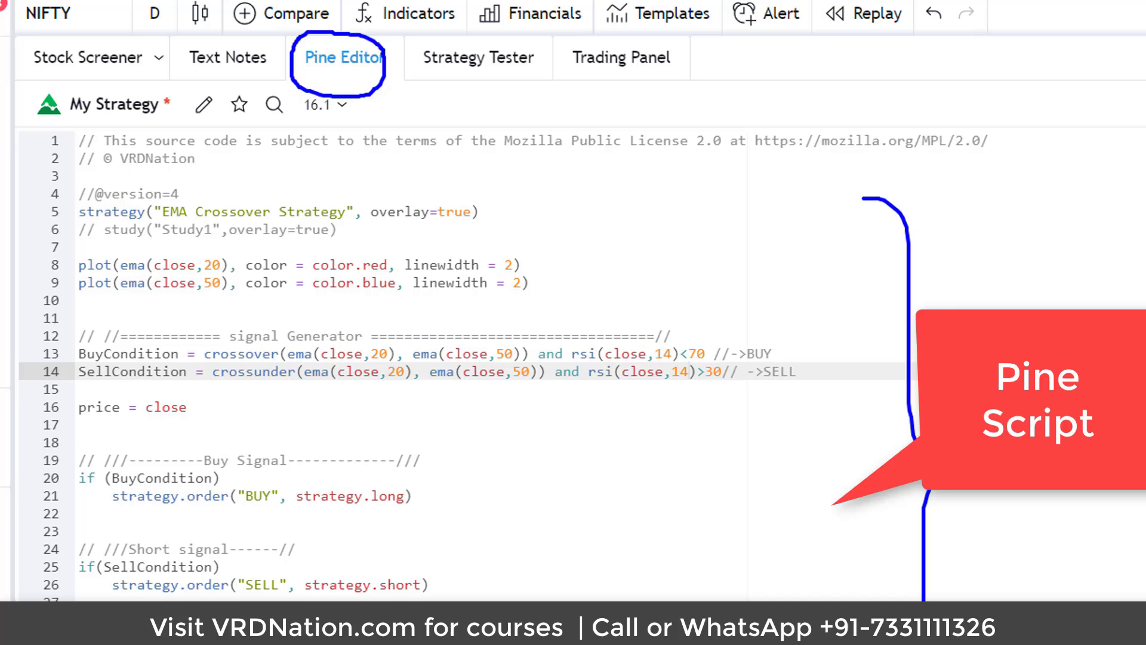
pyautogui.moveTo(444, 404); pyautogui.dragTo(452, 383)
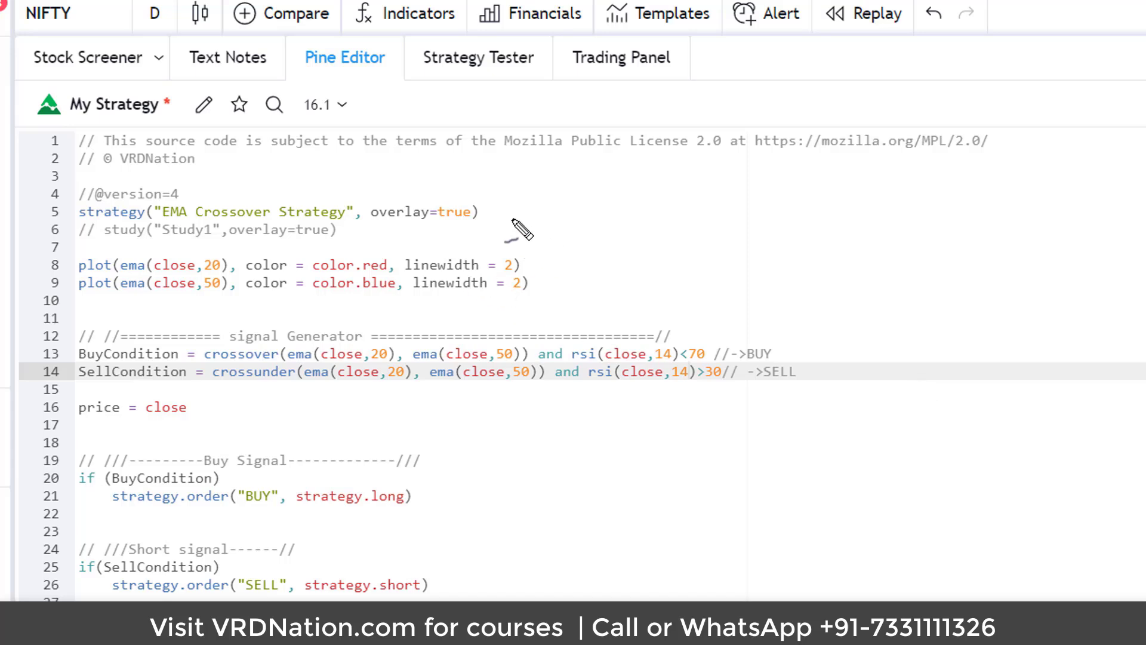
# Bracket the indicator plotting section of the script and tick its 20 and 50 EMA plot lines
pyautogui.moveTo(505, 190)
pyautogui.mouseDown()
pyautogui.moveTo(536, 190)
pyautogui.moveTo(544, 281)
pyautogui.moveTo(523, 309)
pyautogui.mouseUp()
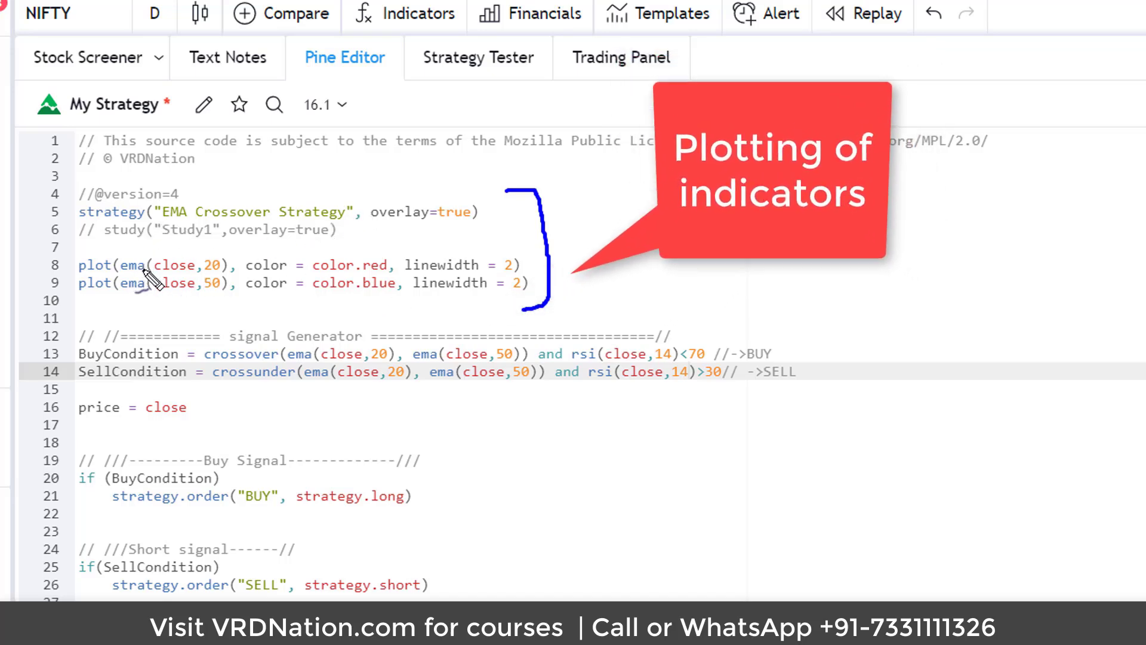
pyautogui.moveTo(222, 248); pyautogui.dragTo(251, 242)
pyautogui.moveTo(232, 284); pyautogui.dragTo(264, 274)
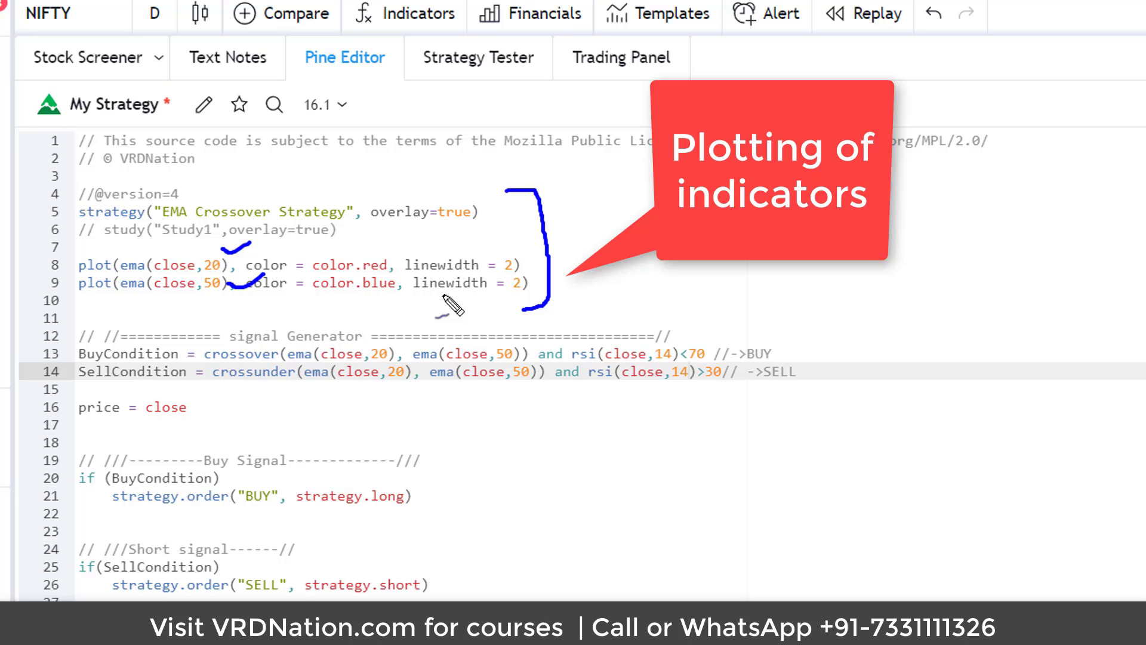
# Bracket the buy and sell conditions, and mark the buy condition's two EMAs, RSI addition and BUY comment
pyautogui.moveTo(768, 324)
pyautogui.mouseDown()
pyautogui.moveTo(793, 325)
pyautogui.moveTo(810, 408)
pyautogui.moveTo(775, 416)
pyautogui.mouseUp()
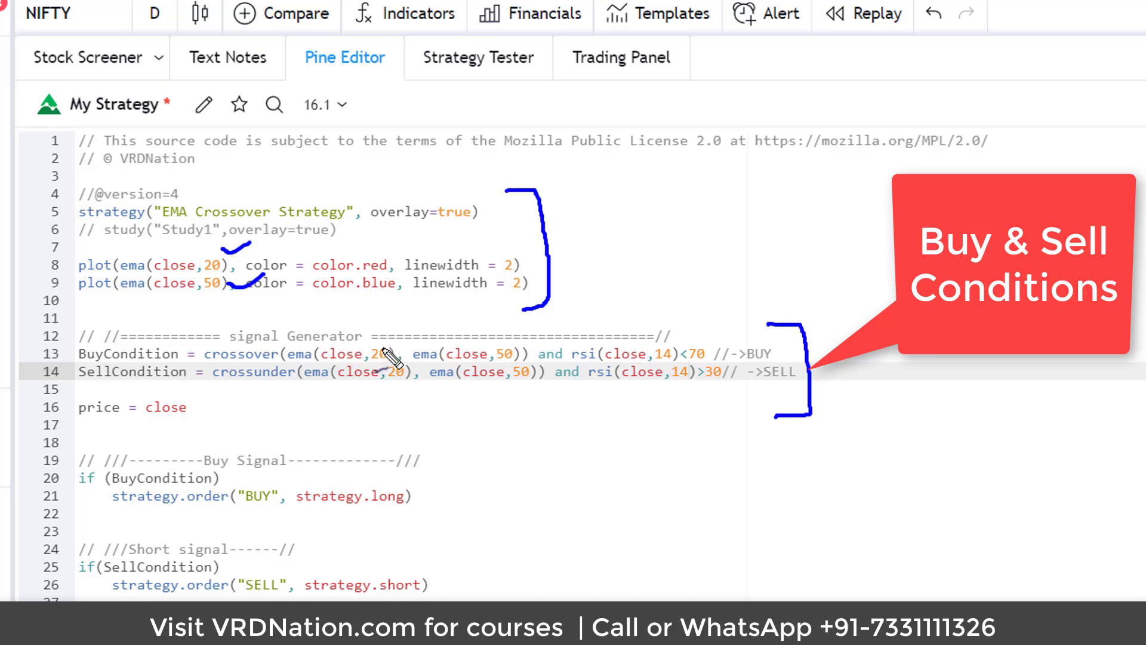
pyautogui.moveTo(382, 342); pyautogui.dragTo(399, 325)
pyautogui.moveTo(470, 335)
pyautogui.mouseDown()
pyautogui.moveTo(564, 336)
pyautogui.moveTo(552, 337)
pyautogui.mouseUp()
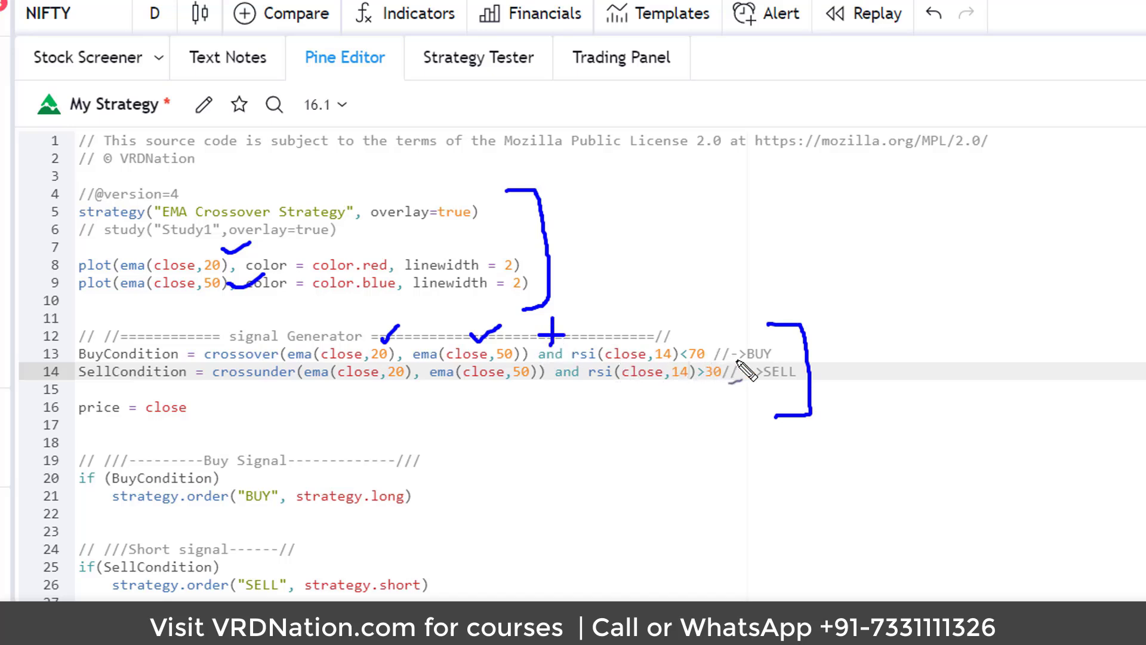
pyautogui.moveTo(751, 332)
pyautogui.mouseDown()
pyautogui.moveTo(755, 340)
pyautogui.moveTo(781, 291)
pyautogui.mouseUp()
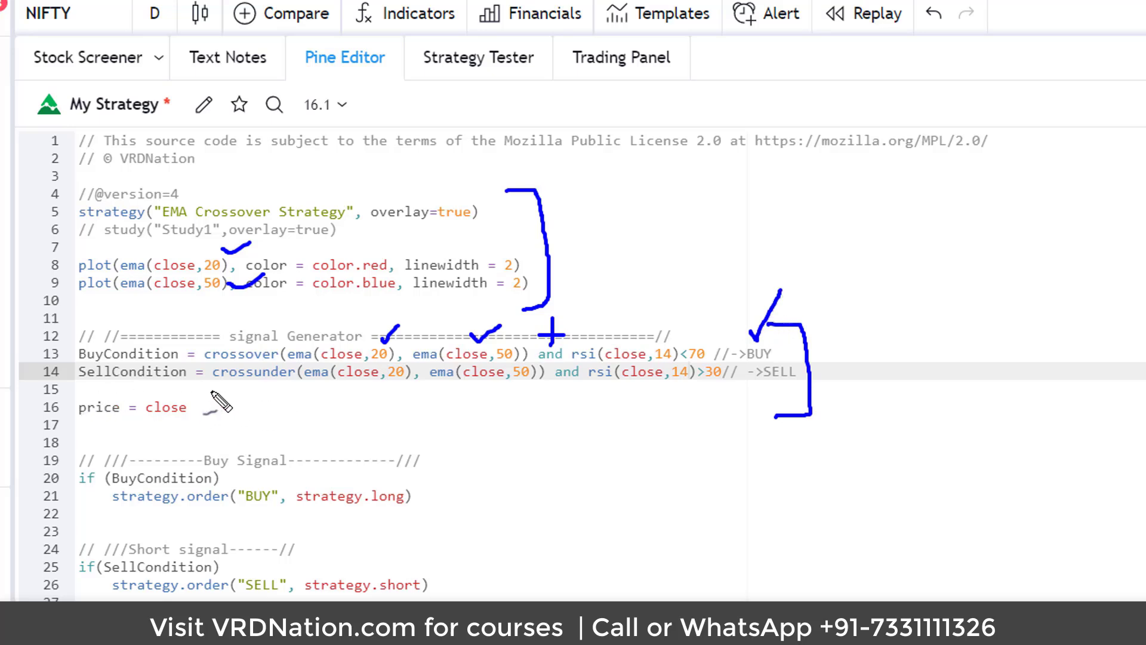
# Underline crossunder in the sell condition, sketch a 20 line crossing below a 50 line, and clear the annotations
pyautogui.moveTo(256, 383); pyautogui.dragTo(272, 384)
pyautogui.moveTo(390, 400); pyautogui.dragTo(657, 524)
pyautogui.moveTo(509, 395)
pyautogui.mouseDown()
pyautogui.moveTo(585, 555)
pyautogui.moveTo(597, 542)
pyautogui.mouseUp()
pyautogui.moveTo(509, 519); pyautogui.dragTo(533, 543)
pyautogui.moveTo(652, 474)
pyautogui.mouseDown()
pyautogui.moveTo(666, 500)
pyautogui.moveTo(699, 469)
pyautogui.mouseUp()
pyautogui.moveTo(565, 442); pyautogui.dragTo(560, 443)
pyautogui.moveTo(650, 500); pyautogui.dragTo(634, 524)
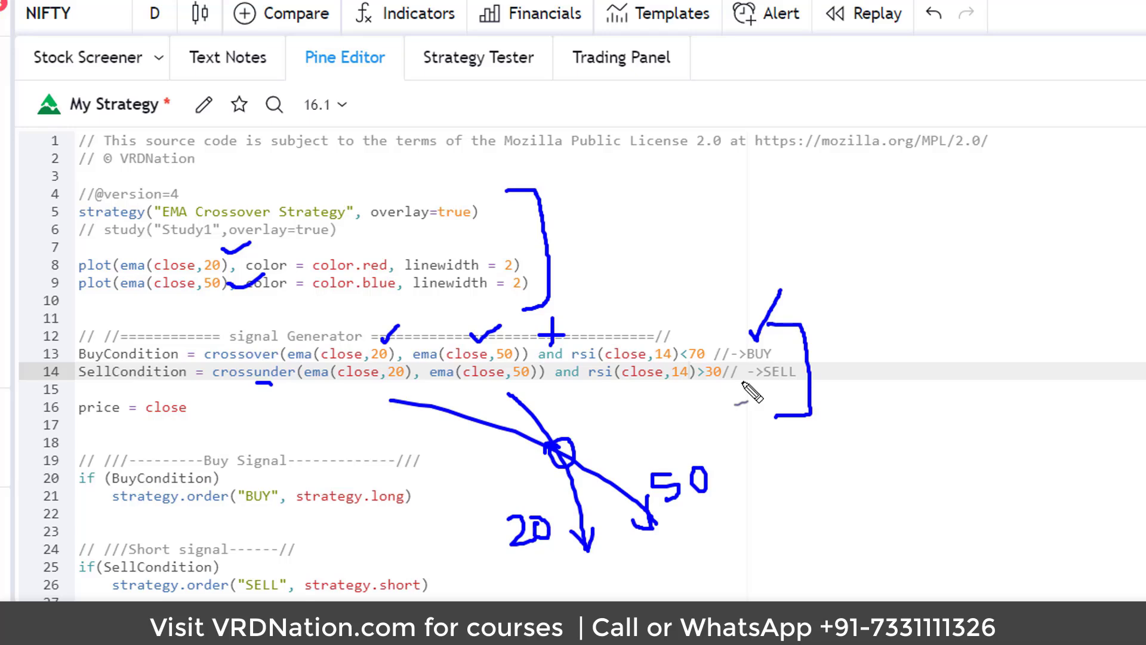
pyautogui.press('Escape')
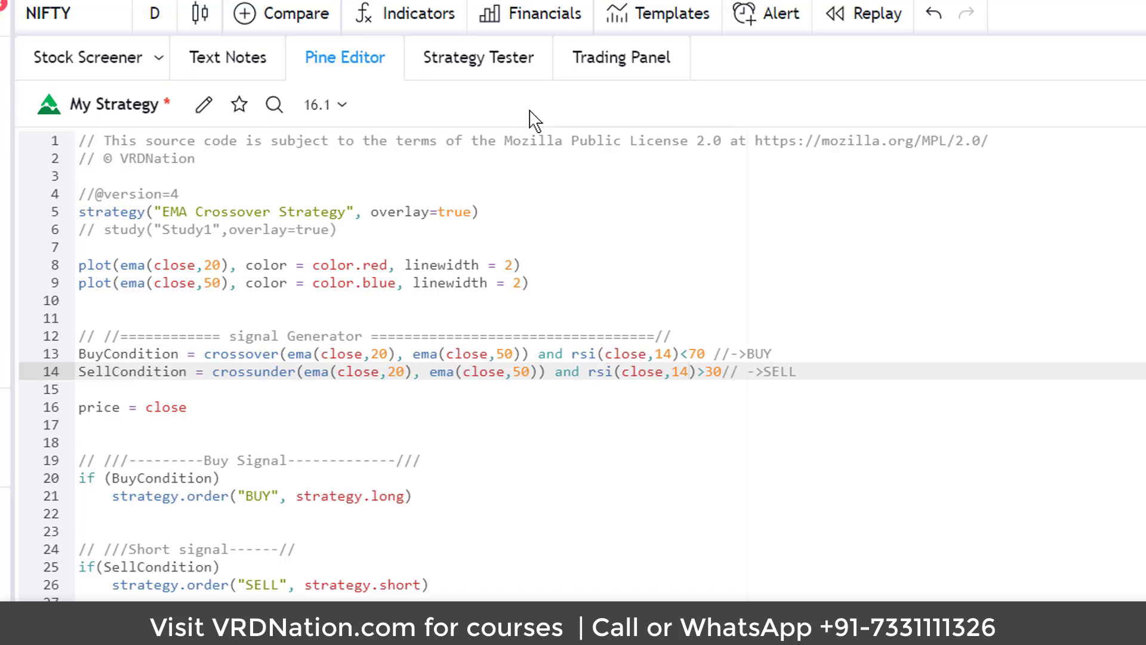
# Reveal the strategy's past signals on the NIFTY chart, circle the BUY and SELL markers, and trace the price moves between them
pyautogui.moveTo(540, 36); pyautogui.dragTo(564, 597)
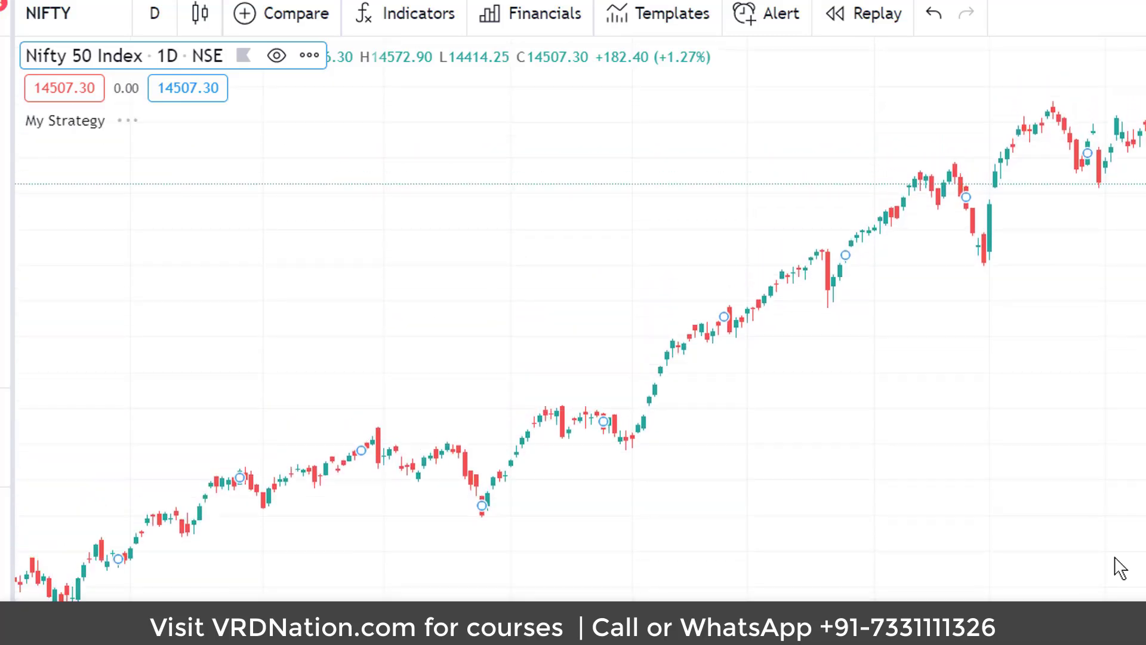
pyautogui.hscroll(-10, 1076, 422)
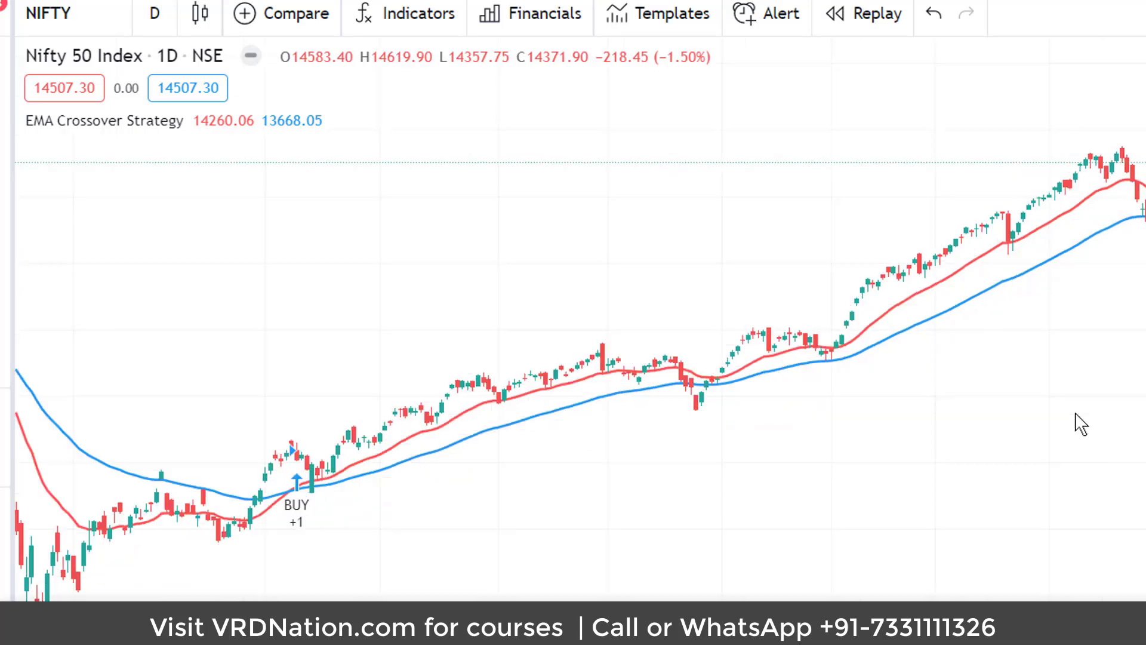
pyautogui.hscroll(-3, 890, 488)
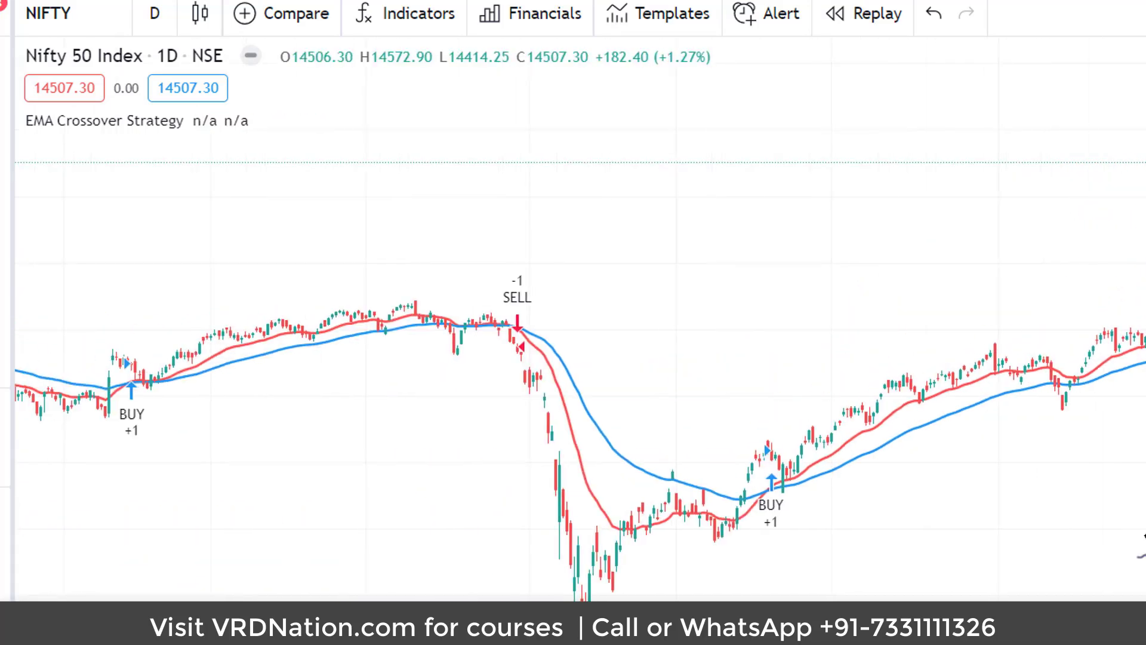
pyautogui.moveTo(813, 494)
pyautogui.mouseDown()
pyautogui.moveTo(755, 480)
pyautogui.moveTo(753, 535)
pyautogui.moveTo(807, 518)
pyautogui.moveTo(810, 494)
pyautogui.mouseUp()
pyautogui.moveTo(524, 256)
pyautogui.mouseDown()
pyautogui.moveTo(488, 296)
pyautogui.moveTo(546, 316)
pyautogui.moveTo(513, 228)
pyautogui.mouseUp()
pyautogui.moveTo(164, 394)
pyautogui.mouseDown()
pyautogui.moveTo(134, 395)
pyautogui.moveTo(115, 425)
pyautogui.moveTo(174, 385)
pyautogui.moveTo(462, 325)
pyautogui.moveTo(469, 313)
pyautogui.moveTo(638, 484)
pyautogui.moveTo(701, 518)
pyautogui.mouseUp()
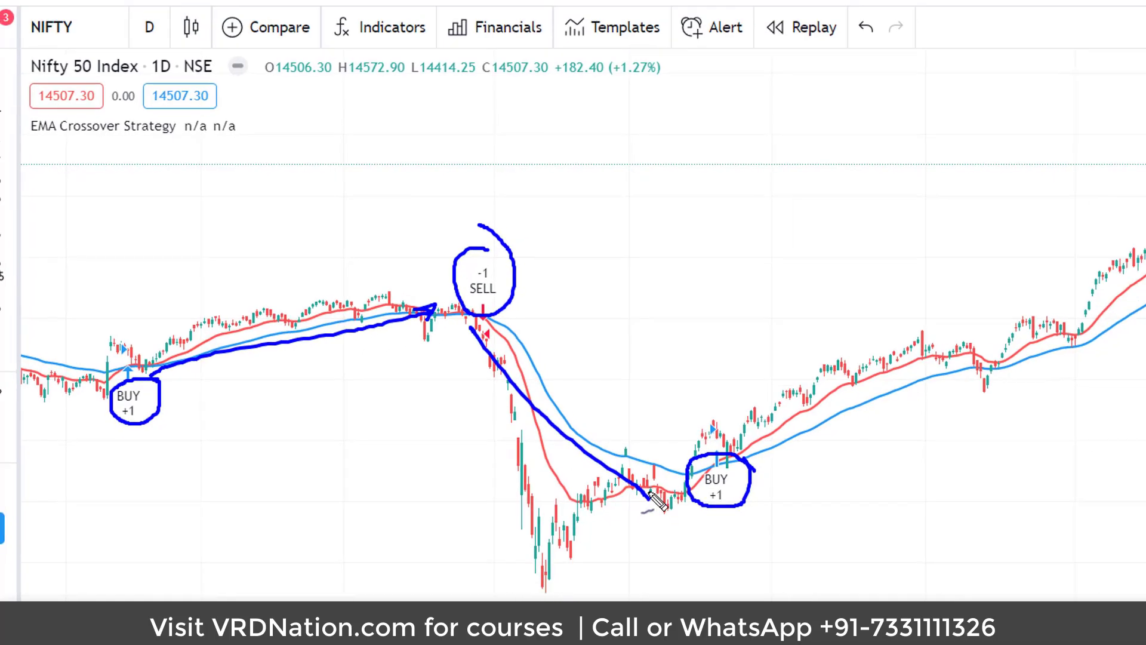
pyautogui.moveTo(752, 473)
pyautogui.mouseDown()
pyautogui.moveTo(938, 388)
pyautogui.moveTo(1145, 161)
pyautogui.mouseUp()
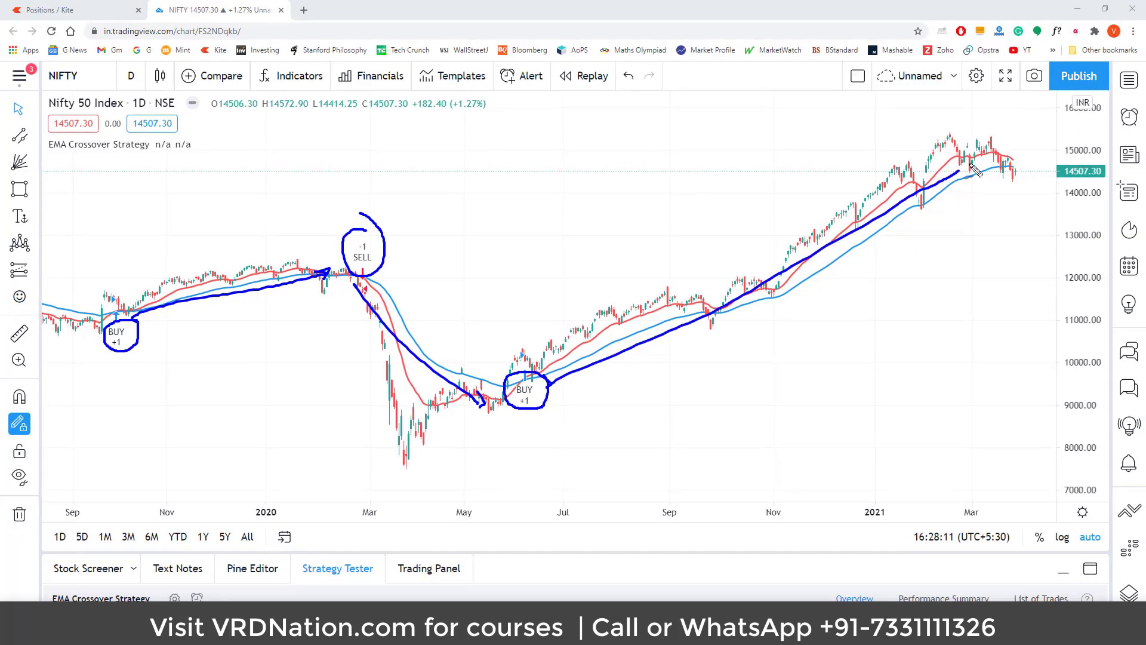
pyautogui.moveTo(971, 165); pyautogui.dragTo(980, 168)
pyautogui.moveTo(519, 340); pyautogui.dragTo(546, 312)
pyautogui.moveTo(386, 204); pyautogui.dragTo(434, 170)
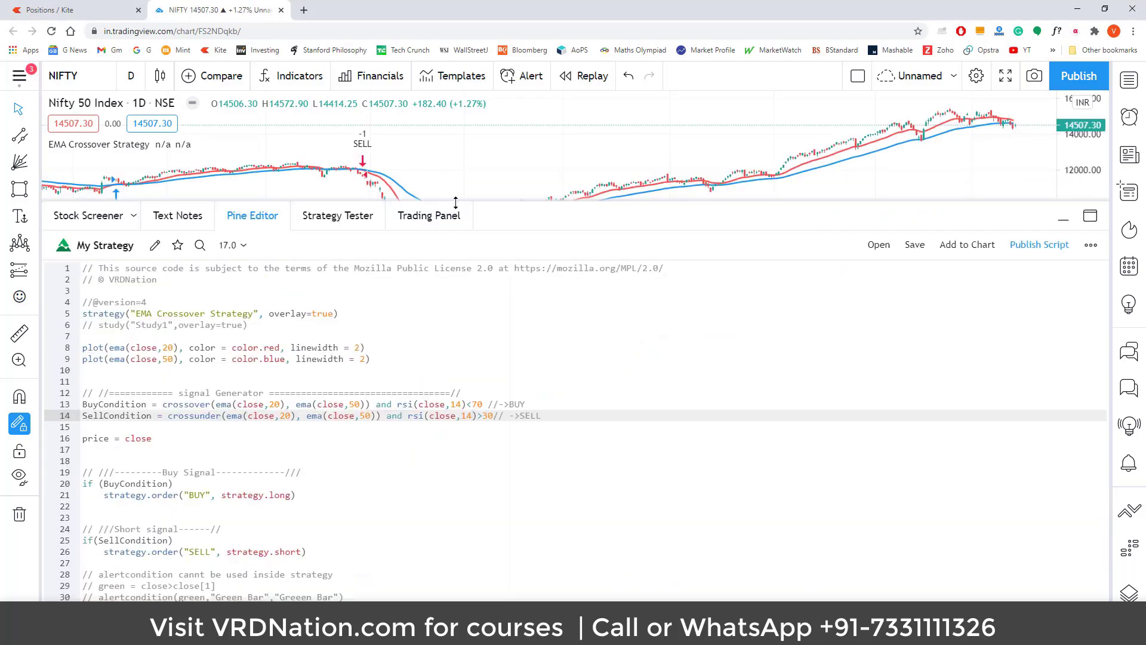
# Set up a NIFTY alert with EMA Crossover Strategy as its condition and expand the additional alert actions
pyautogui.moveTo(456, 202); pyautogui.dragTo(456, 518)
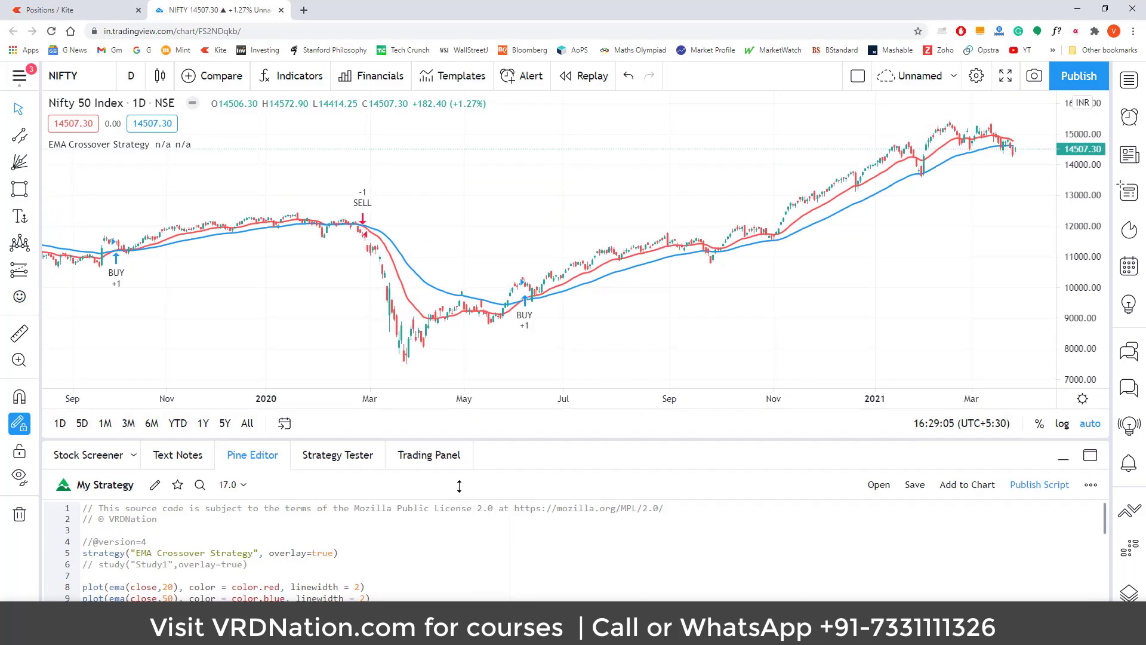
pyautogui.click(521, 78)
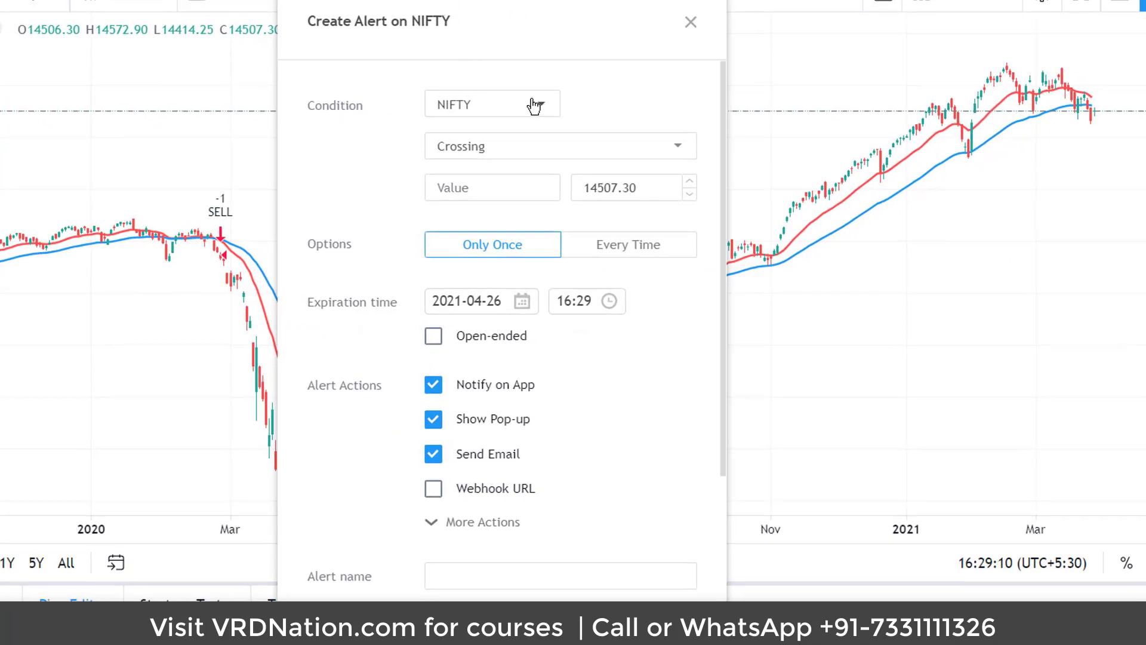
pyautogui.click(535, 106)
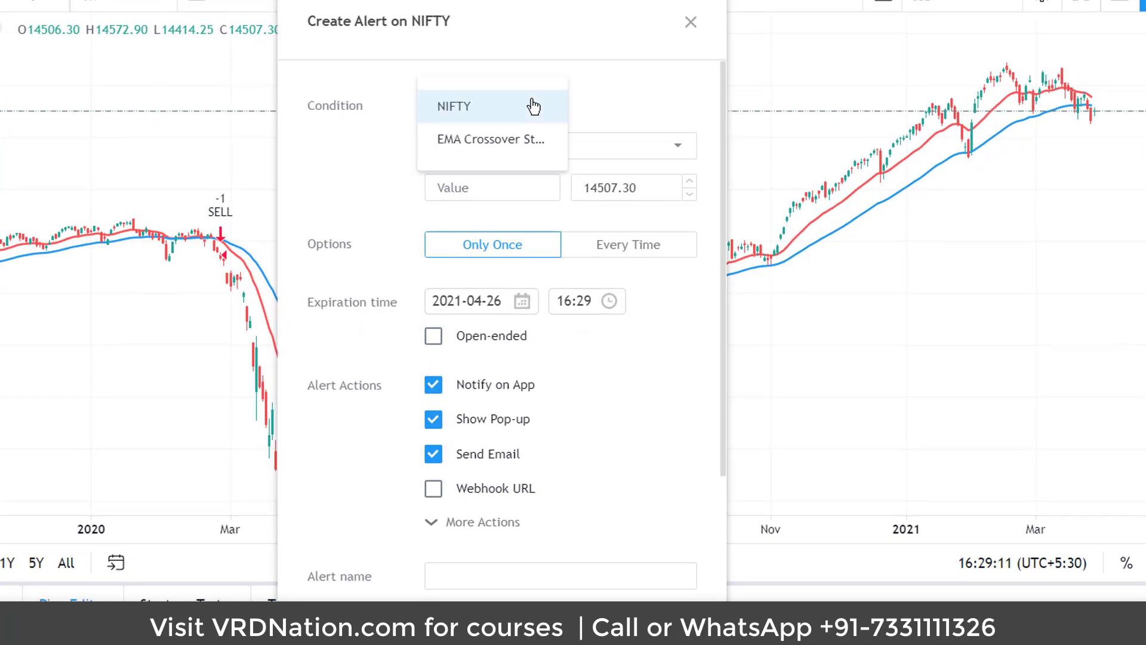
pyautogui.click(512, 143)
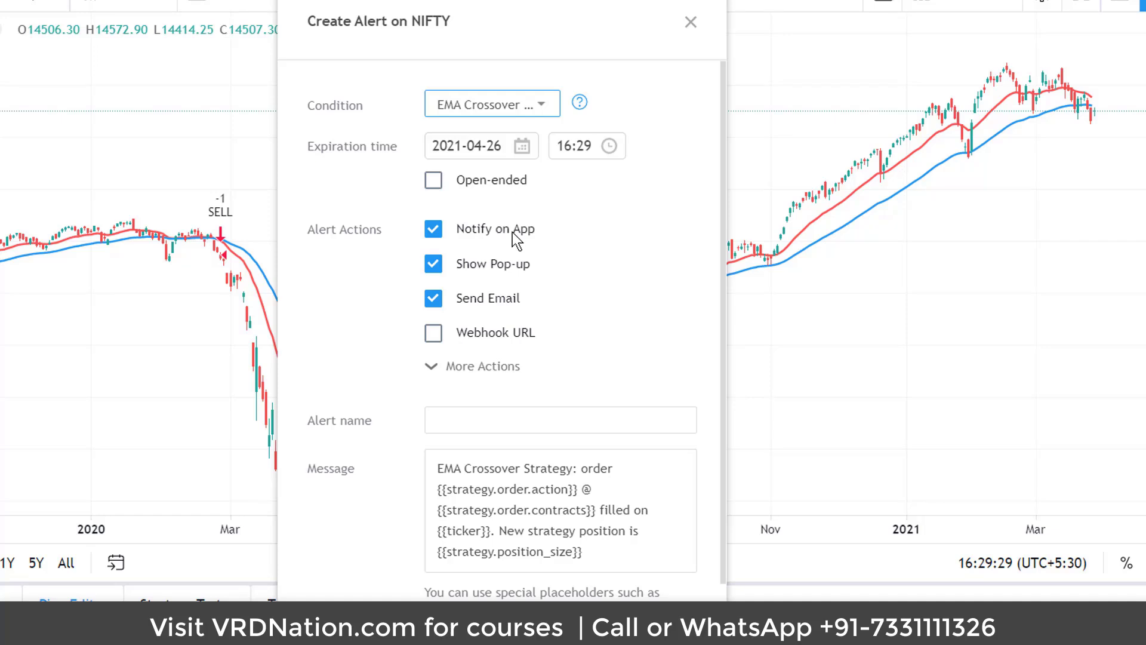
pyautogui.click(470, 367)
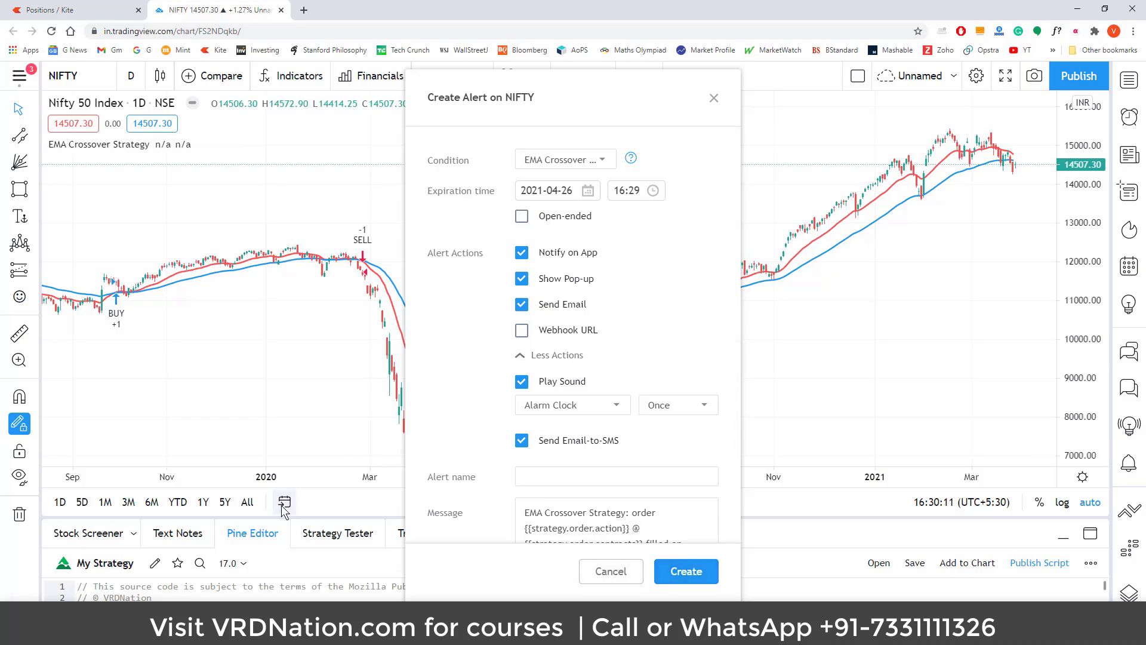
# Enlarge the script editor behind the alert dialog and open the choices for the alert's condition
pyautogui.moveTo(281, 517); pyautogui.dragTo(266, 120)
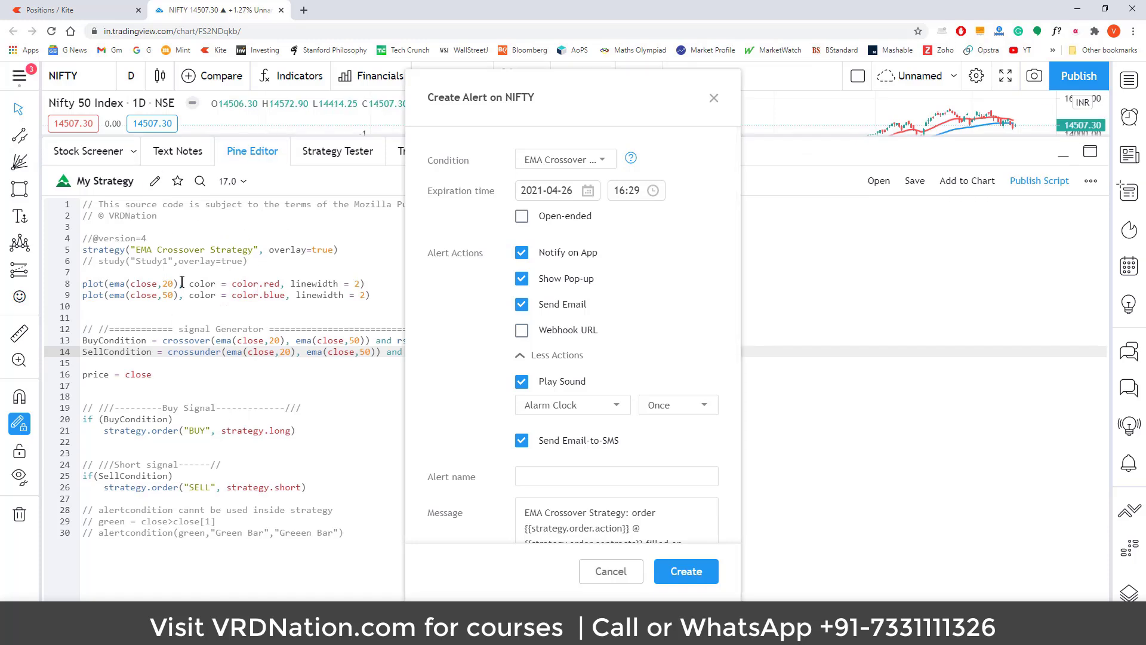
pyautogui.click(601, 161)
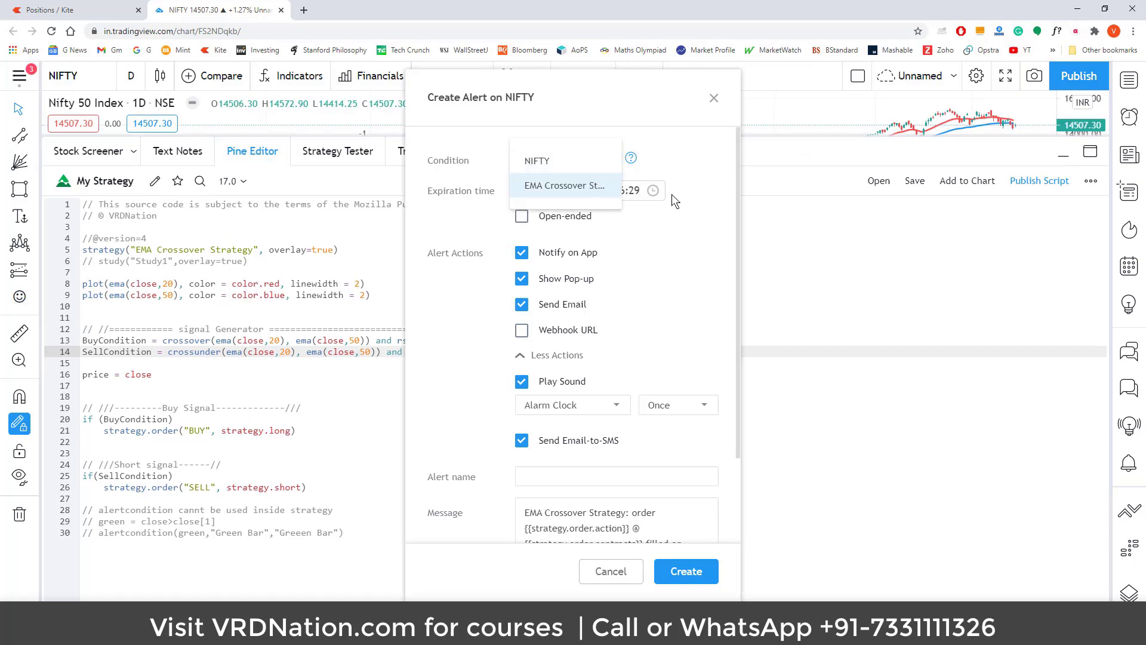